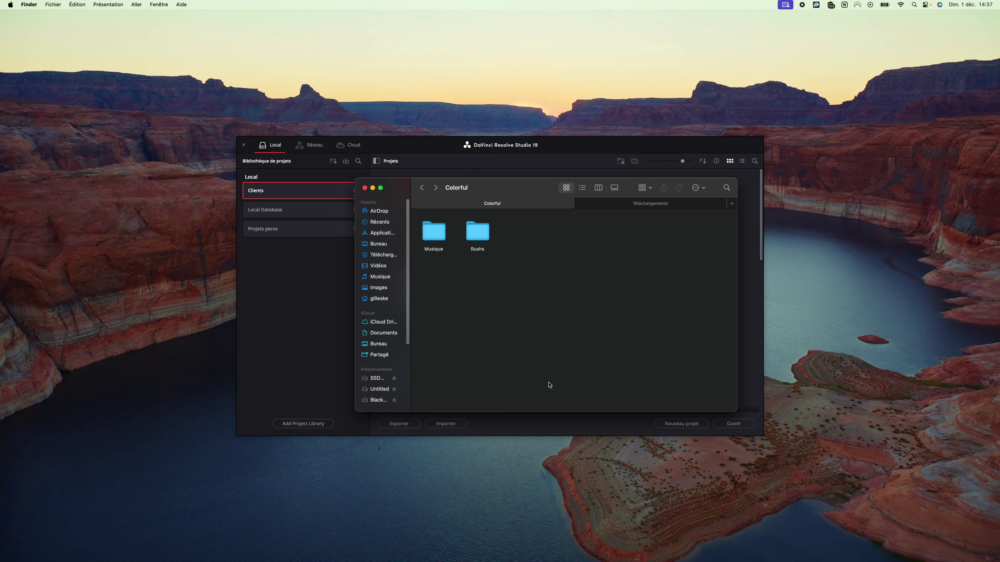
Uncover the project list, open the Colorful Amsterdam project and go to its Media page.
left_click_drag(472, 194, 482, 441)
double_click(542, 207)
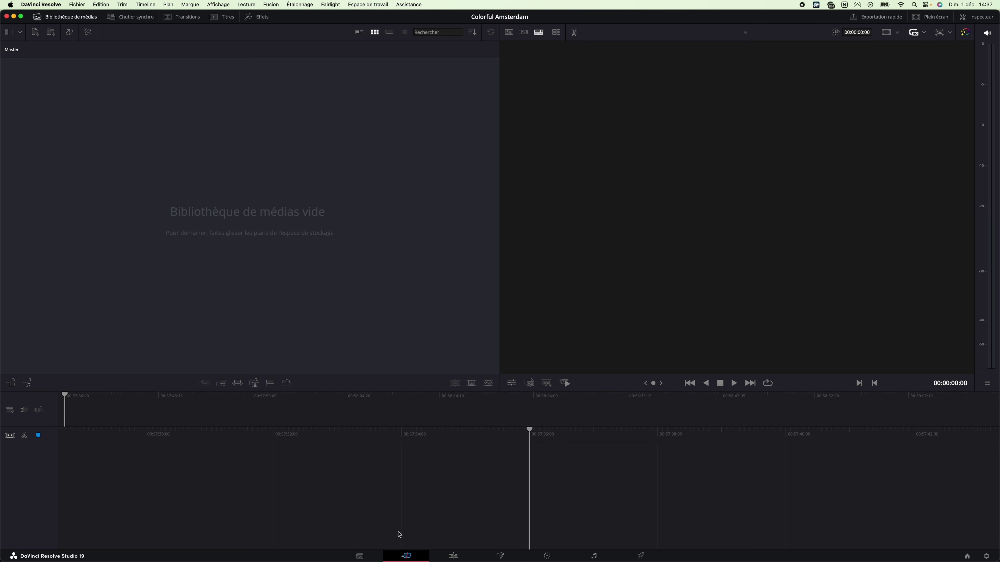
left_click(360, 556)
Import the Musique and Rushs folders from SSD Montage > Videos > Colorful into the media pool as bins.
left_click(33, 72)
double_click(392, 70)
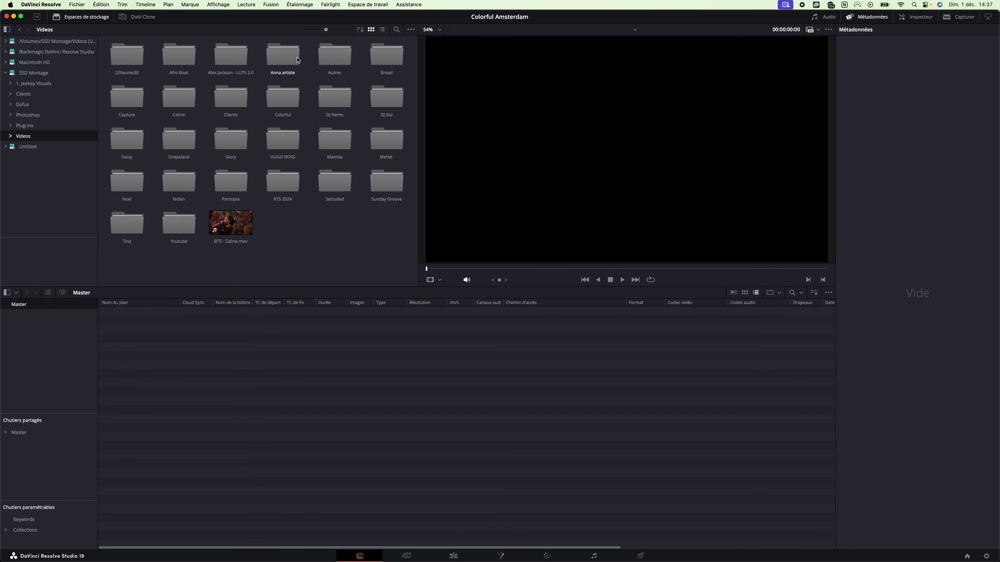
double_click(302, 100)
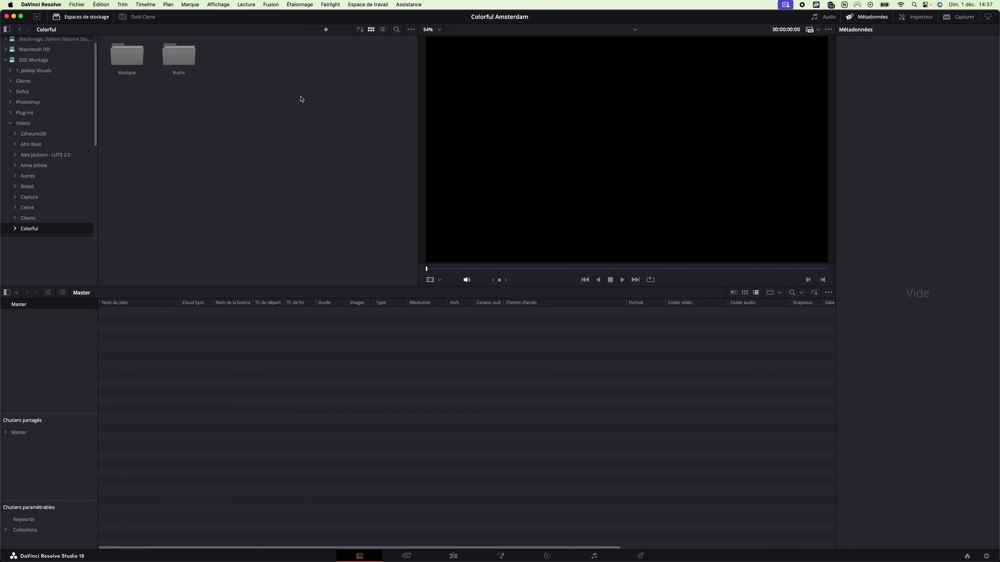
key("super+a")
left_click_drag(186, 62, 49, 336)
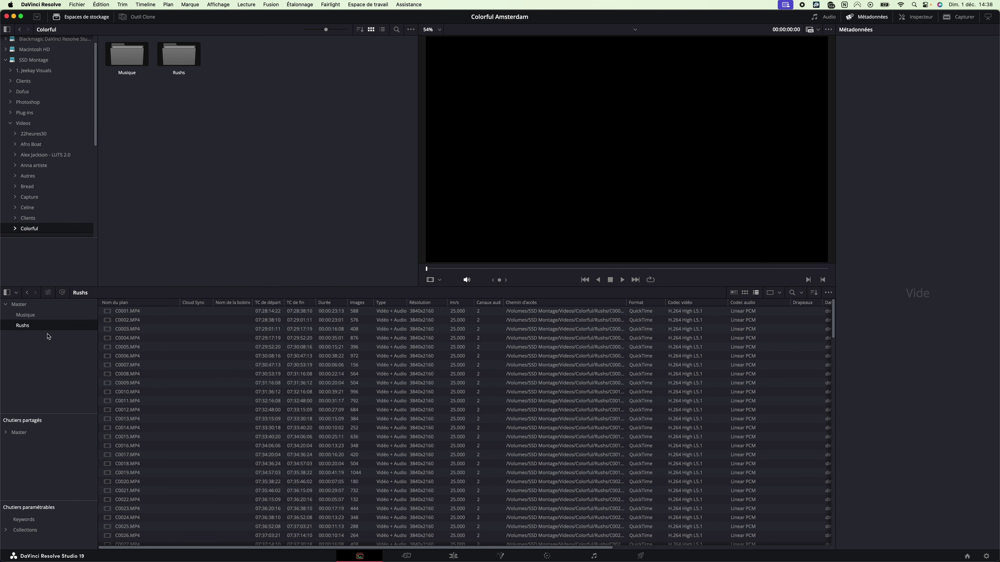
Preview a sampling of the imported clips throughout the Rushs bin, from C0001.MP4 onward, and scrub through the footage.
left_click(293, 311)
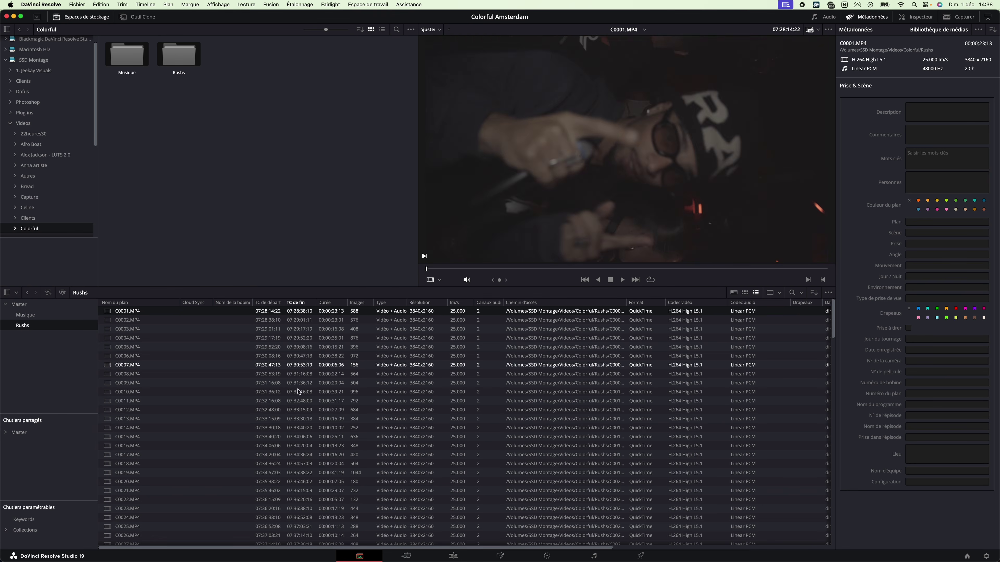
left_click(301, 428)
left_click(315, 499)
scroll(335, 489, "down", 5)
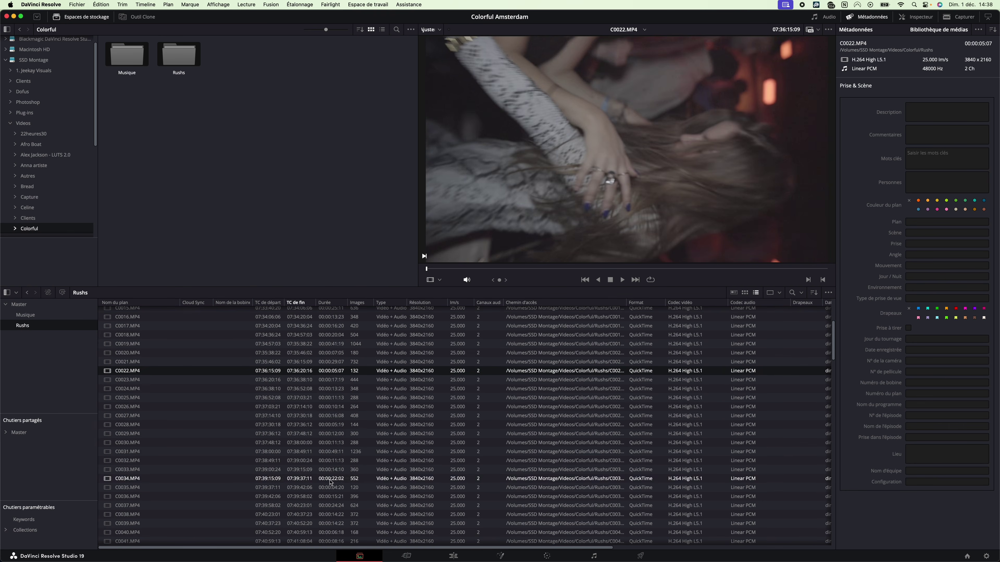
left_click(355, 479)
scroll(370, 441, "down", 8)
left_click(362, 466)
scroll(354, 457, "down", 9)
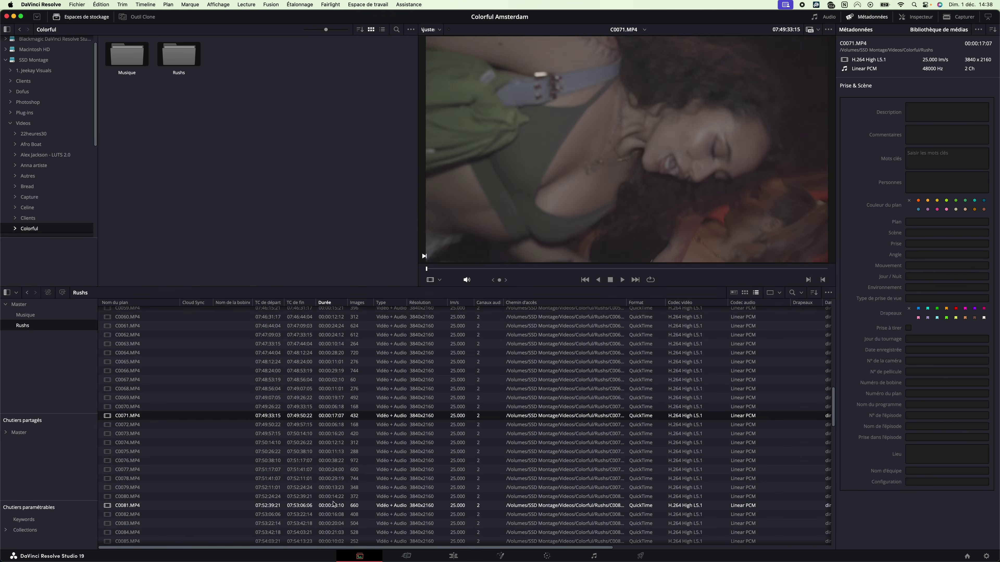
left_click(350, 462)
scroll(350, 453, "down", 6)
left_click(355, 460)
scroll(354, 460, "down", 6)
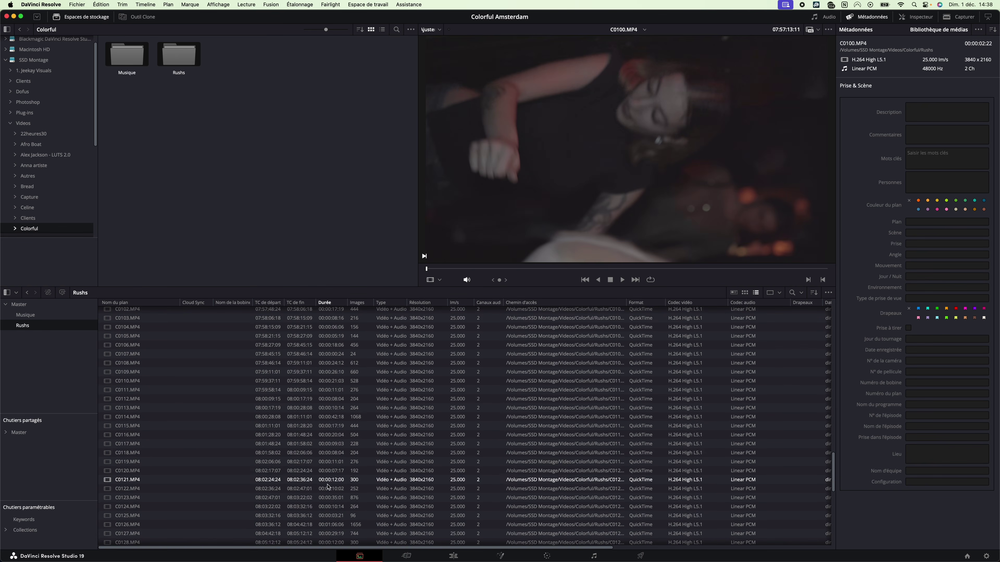
left_click(422, 443)
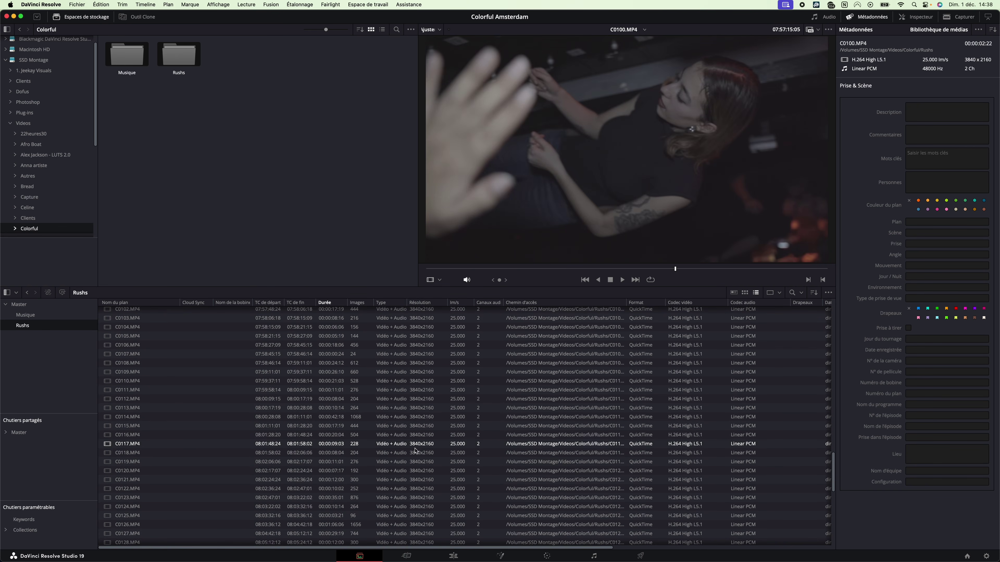
left_click_drag(546, 275, 705, 271)
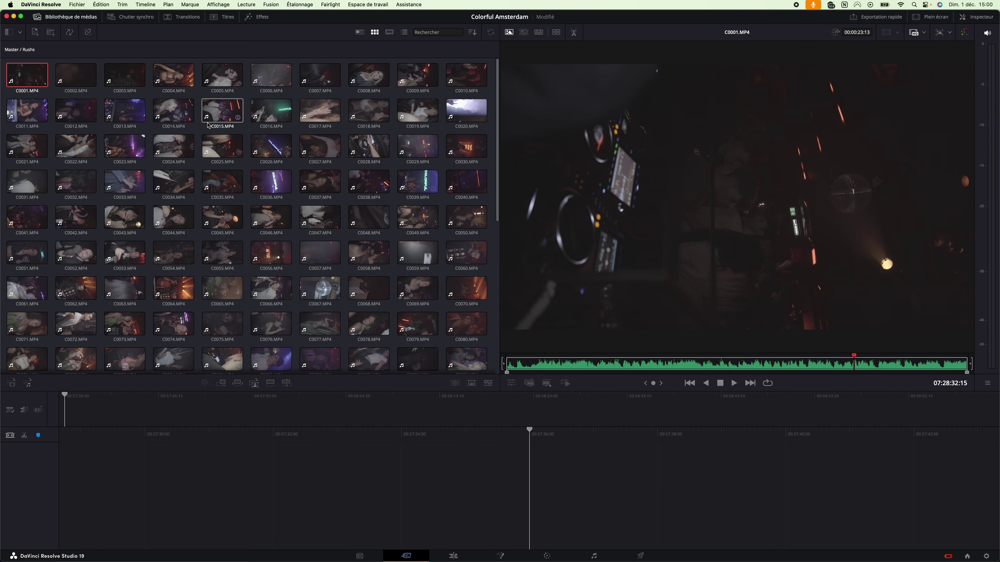
Browse all the thumbnails of the Rushs bin and examine individual clips such as C0027.MP4 and C0046.MP4.
scroll(208, 126, "down", 10)
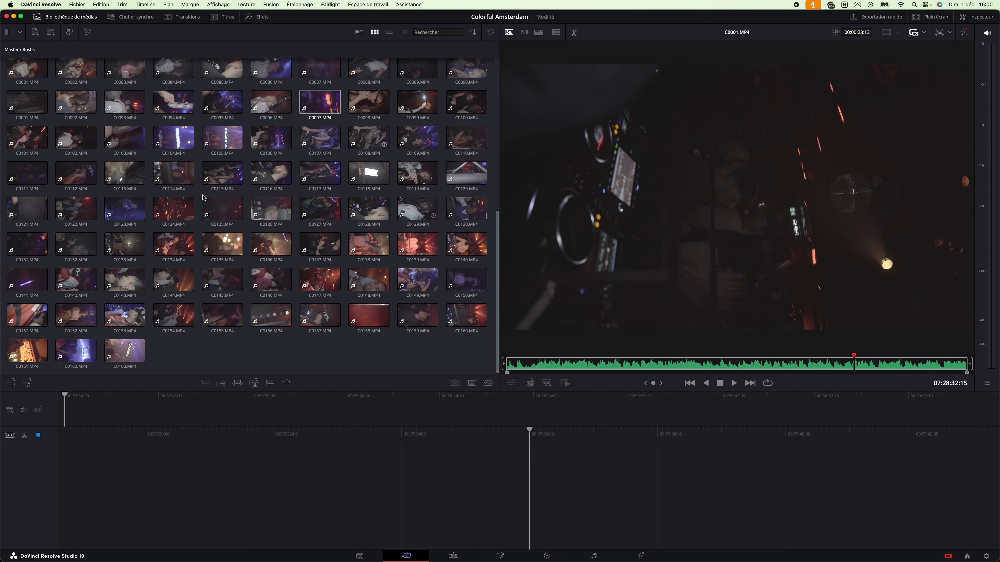
scroll(207, 263, "up", 10)
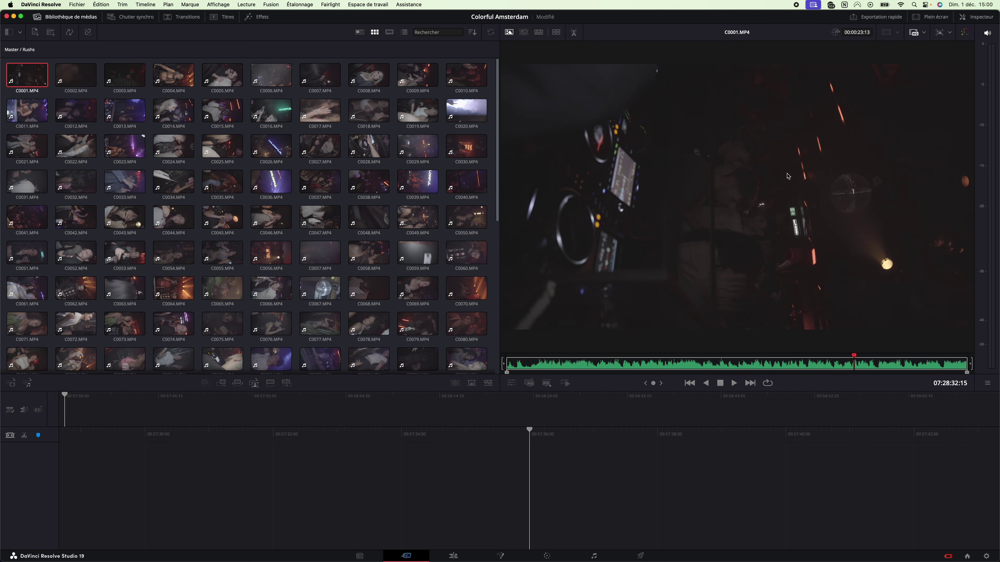
left_click(311, 151)
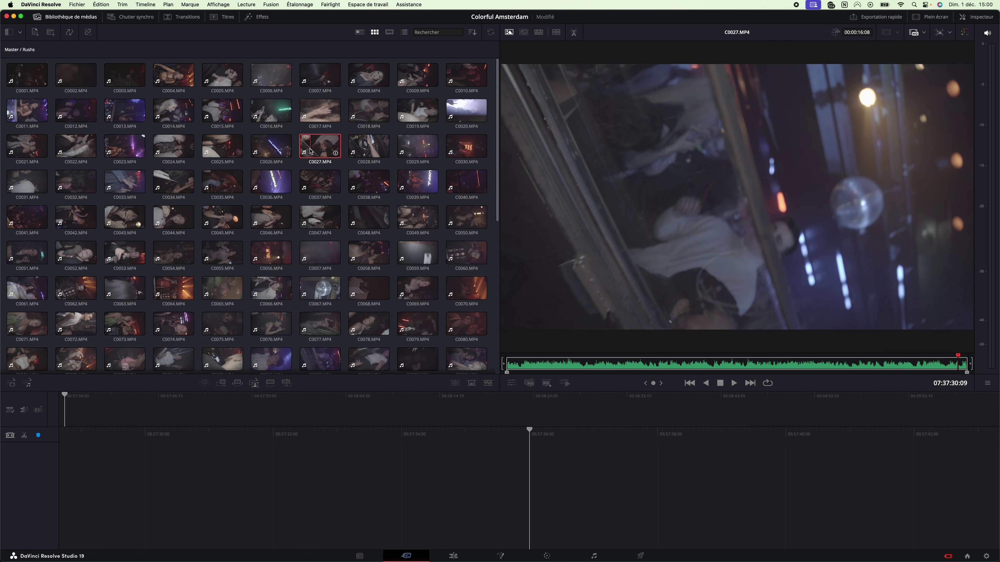
left_click(307, 181)
left_click(271, 216)
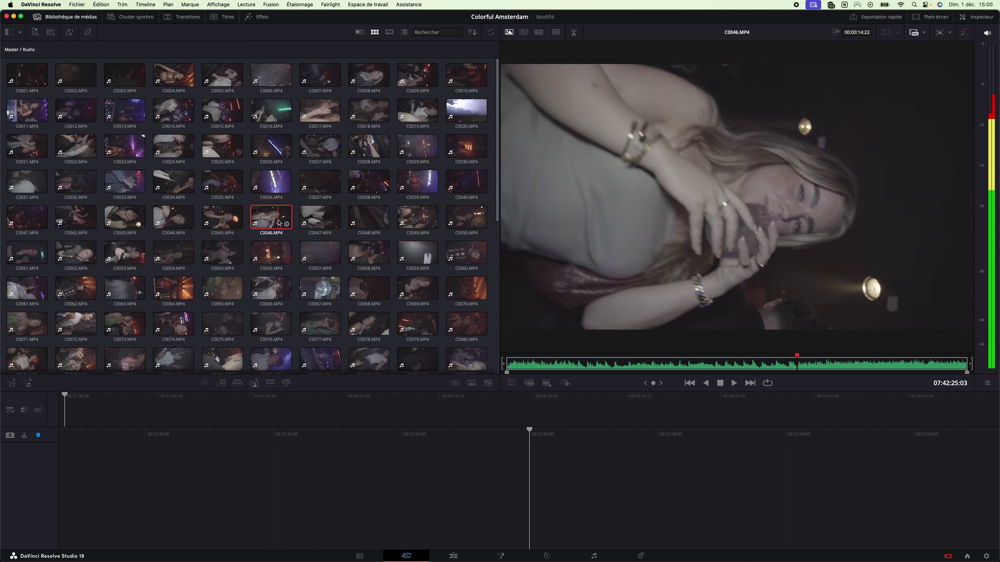
left_click(260, 254)
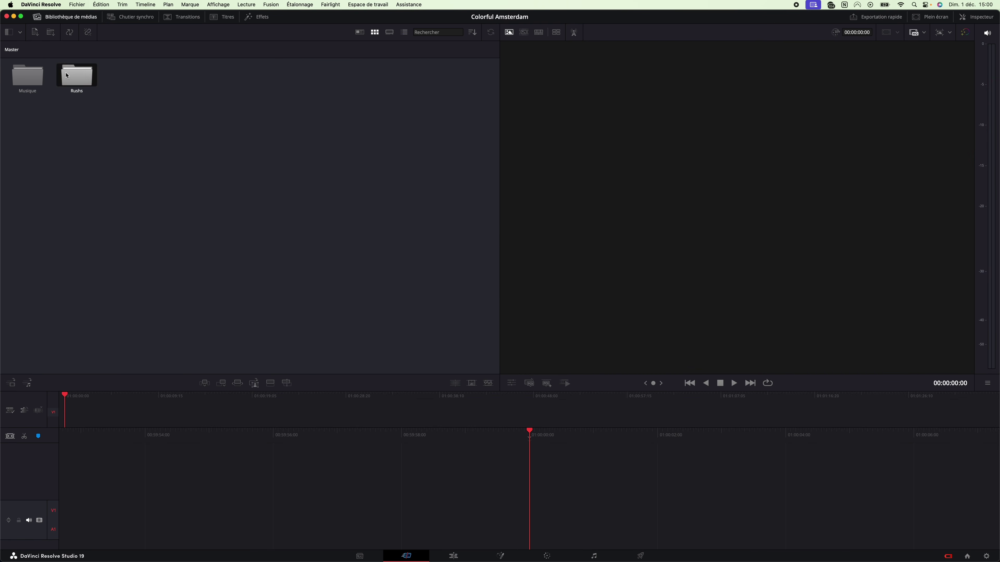
Take Timeline 1 out of the Rushs bin and show the bin's clips as one continuous source tape.
double_click(77, 76)
left_click(31, 66)
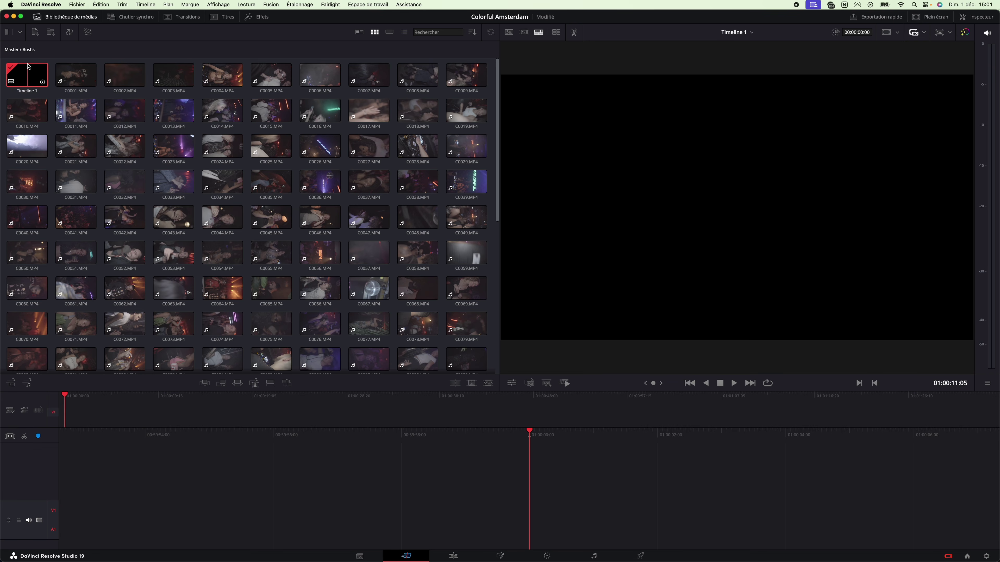
key("super+z")
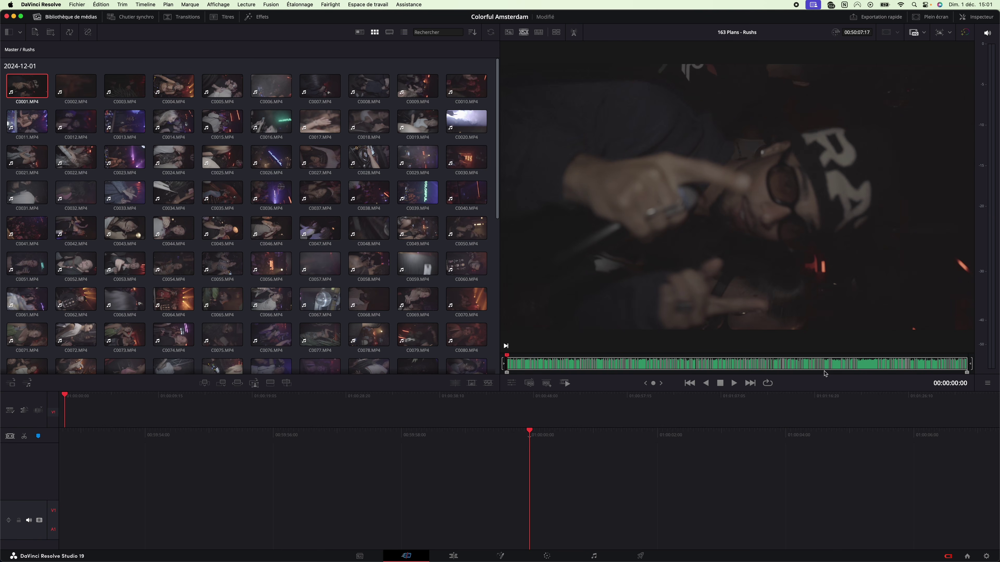
Play the Rushs source tape and skip between clips C0001.MP4 and C0004.MP4 to review each shot.
key("space")
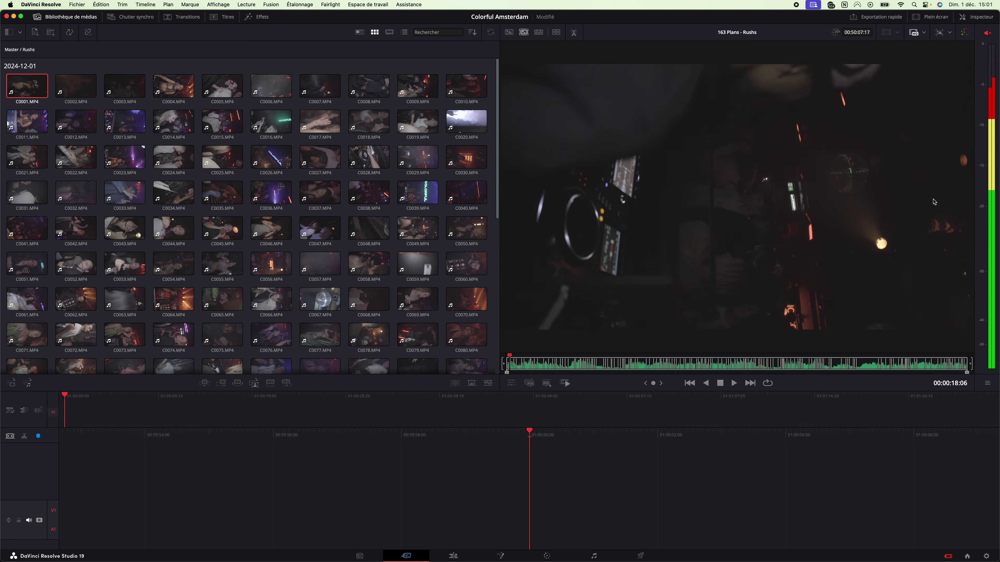
key("Right")
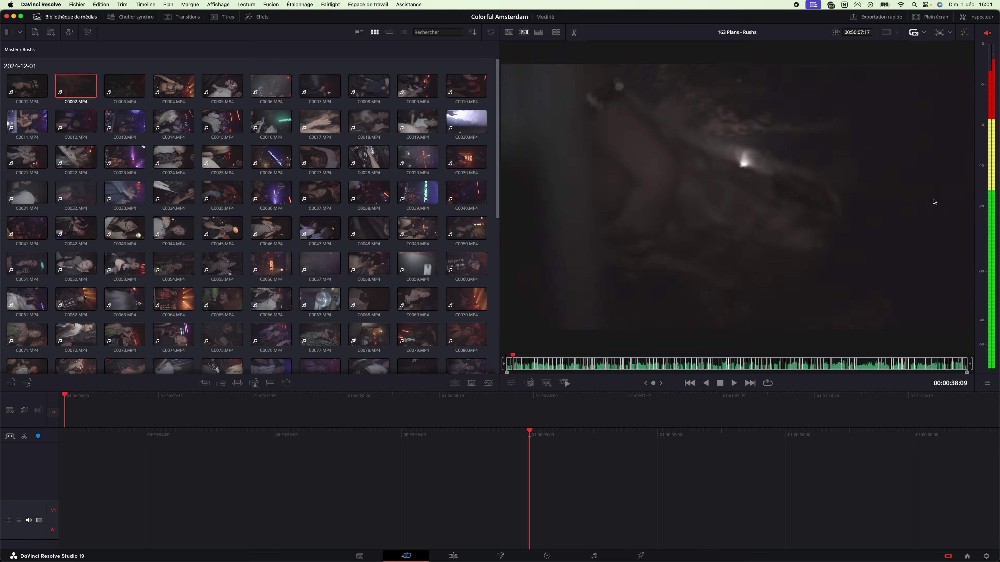
key("Right")
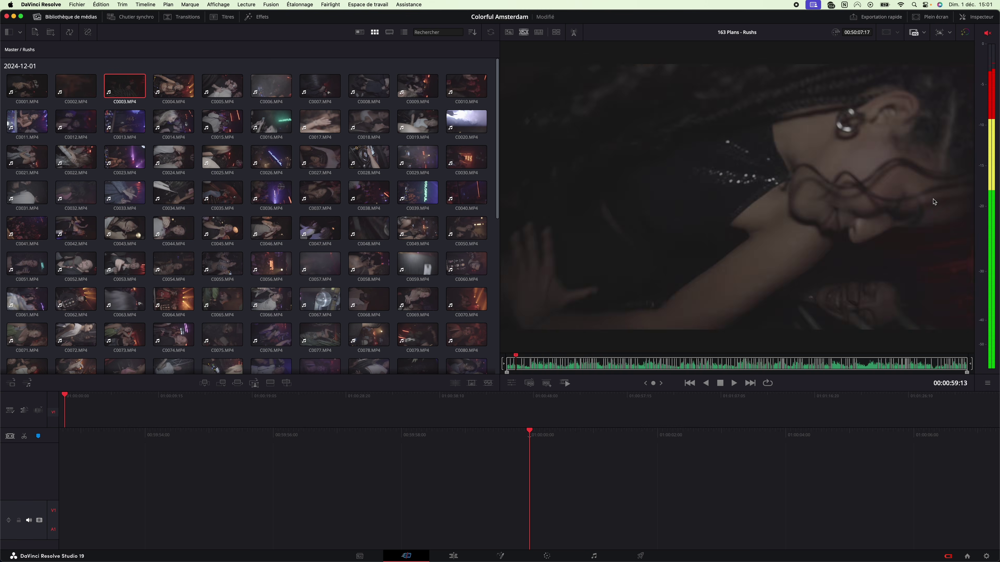
key("Right")
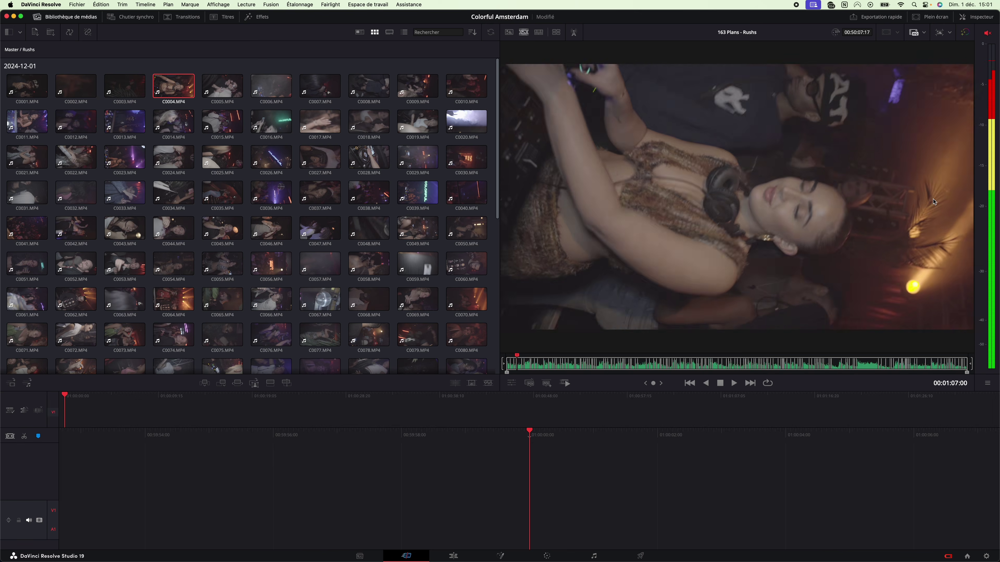
key("Left")
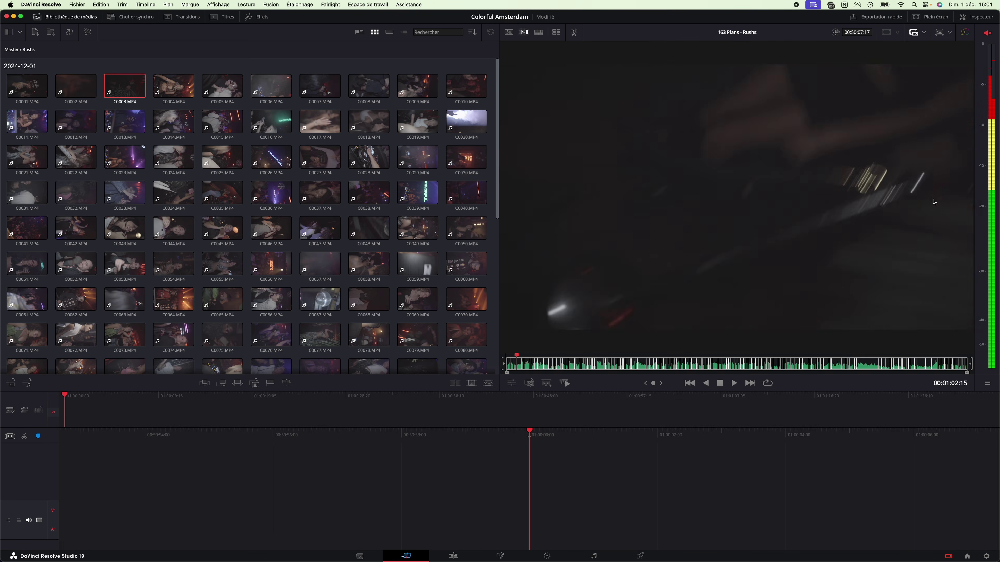
key("Right")
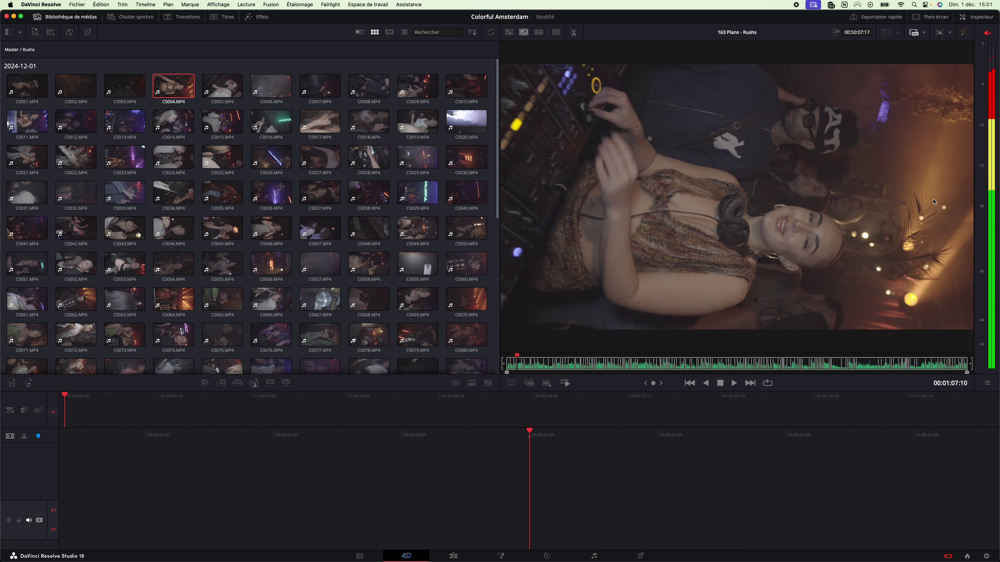
Mark C0004.MP4 from 00:01:07:17 to 00:01:12:19 on the source tape and append that range to the timeline.
key("i")
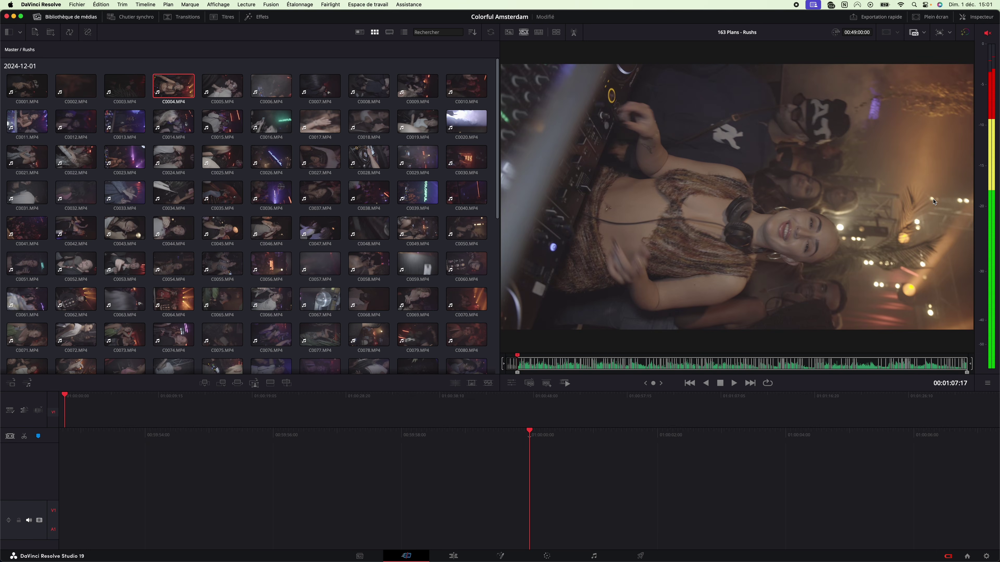
key("o")
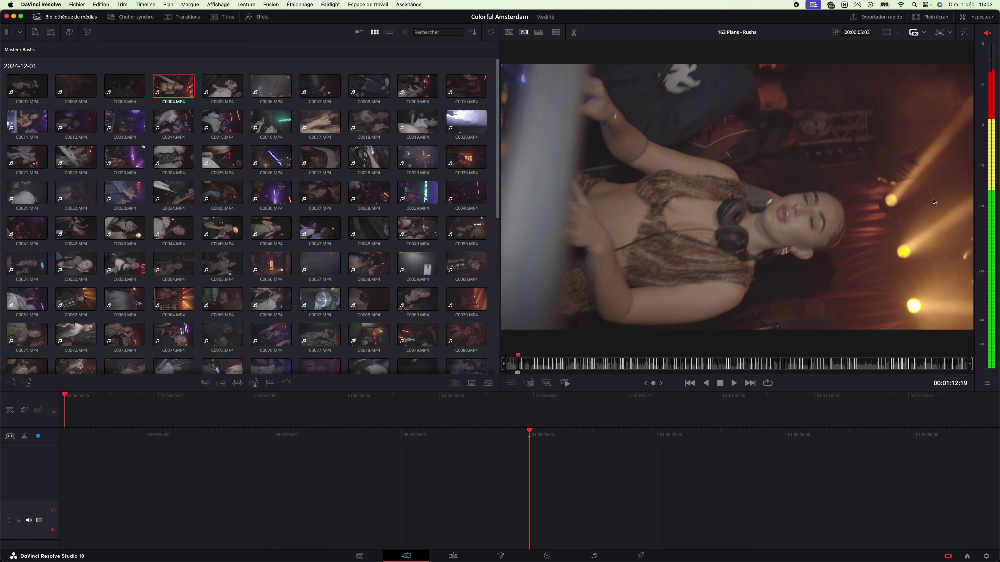
key("shift+F12")
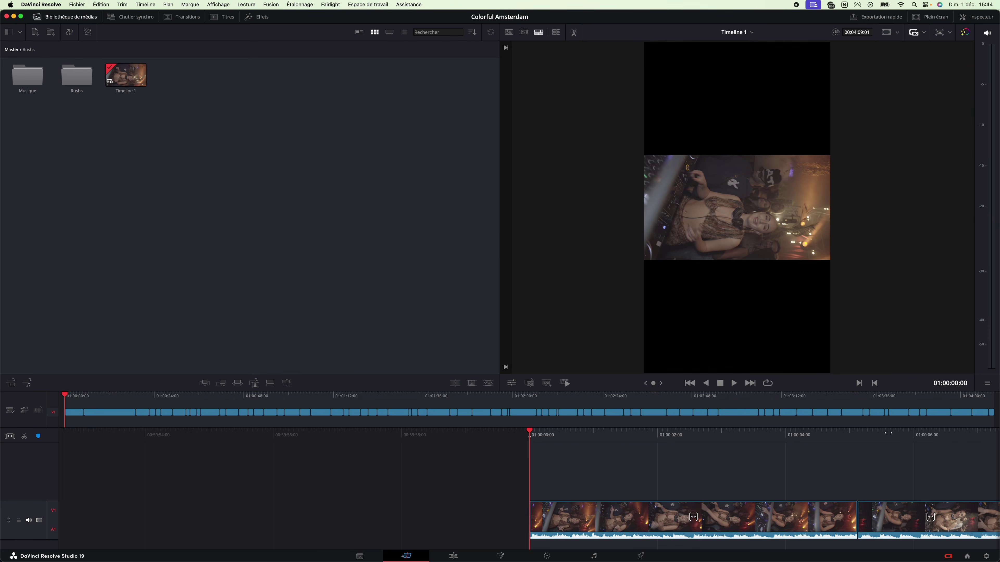
Play through Timeline 1, open it on the Edit page and return the playhead to the start, 01:00:00:00.
key("space")
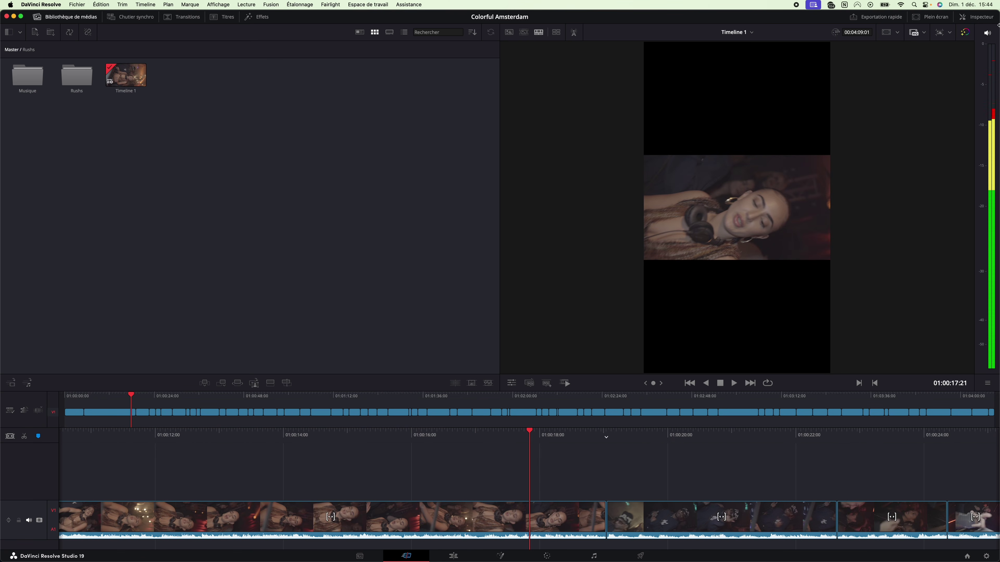
left_click(453, 556)
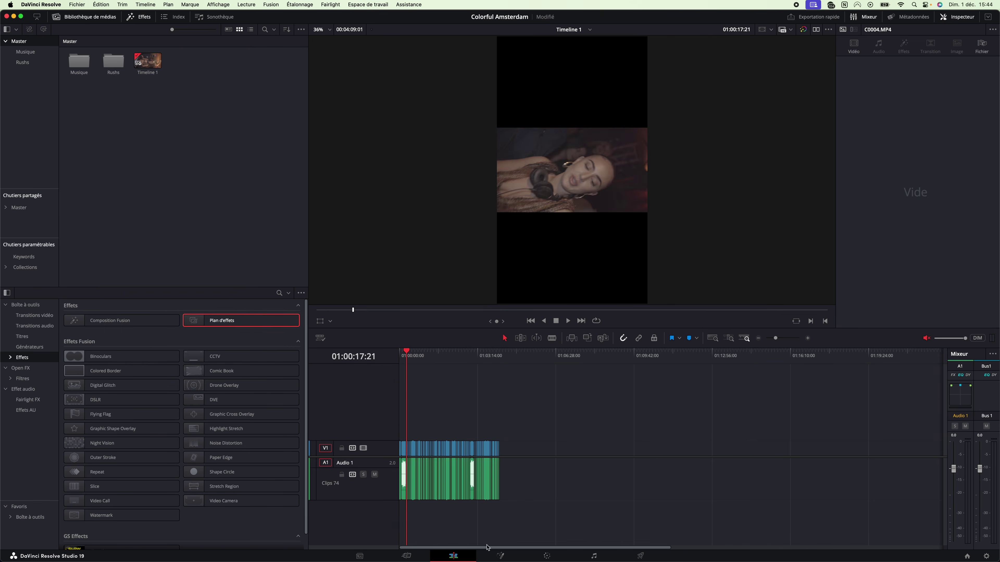
left_click_drag(428, 367, 346, 407)
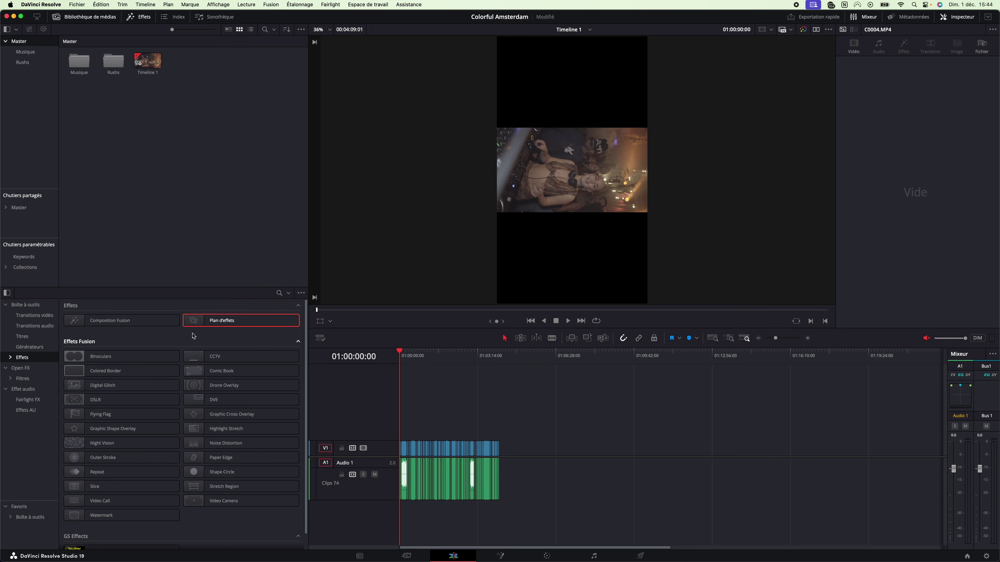
Add a Plan d'effets adjustment clip on track V2 above the footage and extend it to the end of the last clip.
scroll(497, 398, "up", 5)
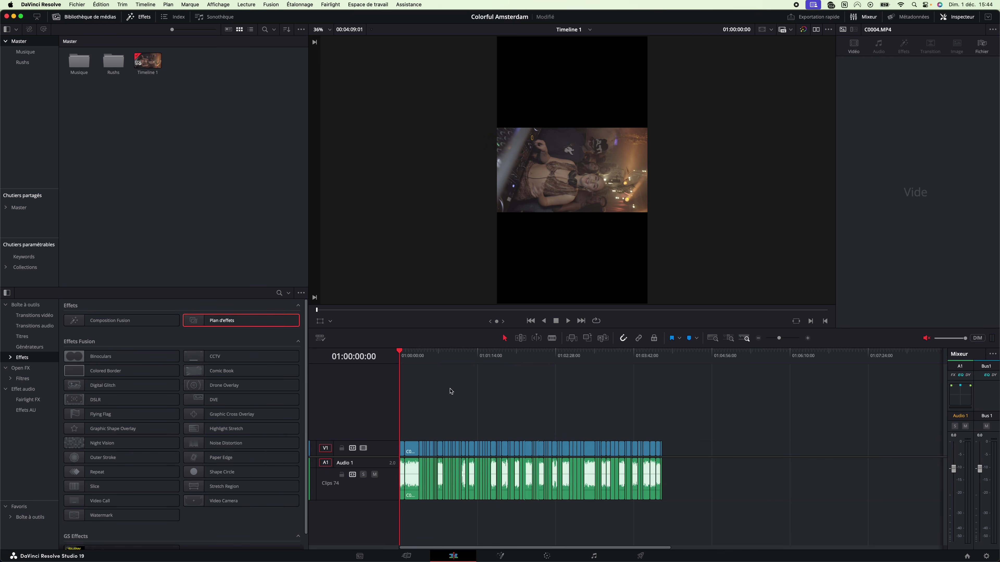
left_click_drag(220, 320, 419, 432)
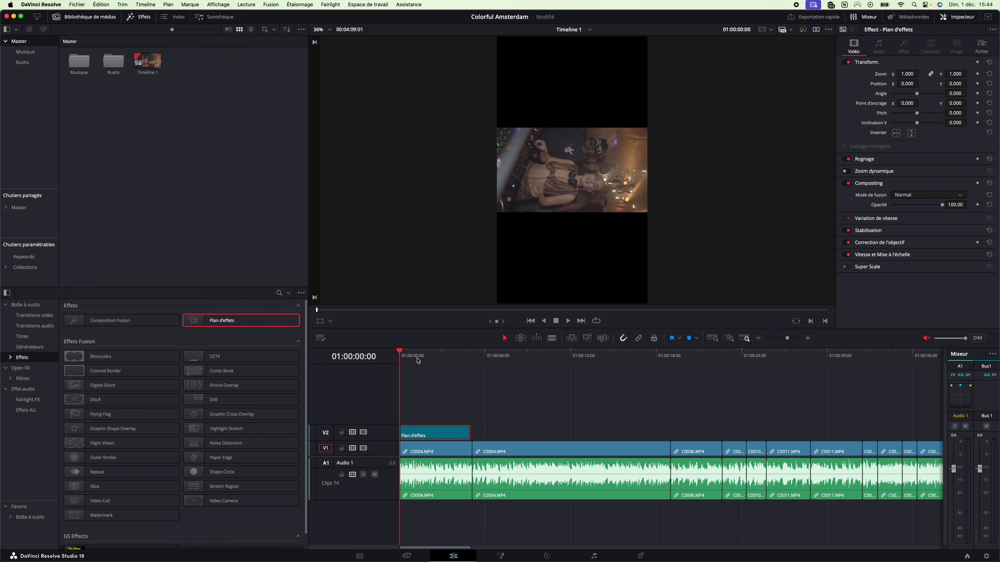
key("space")
scroll(421, 433, "down", 5)
left_click_drag(428, 435, 917, 430)
scroll(734, 431, "down", 5)
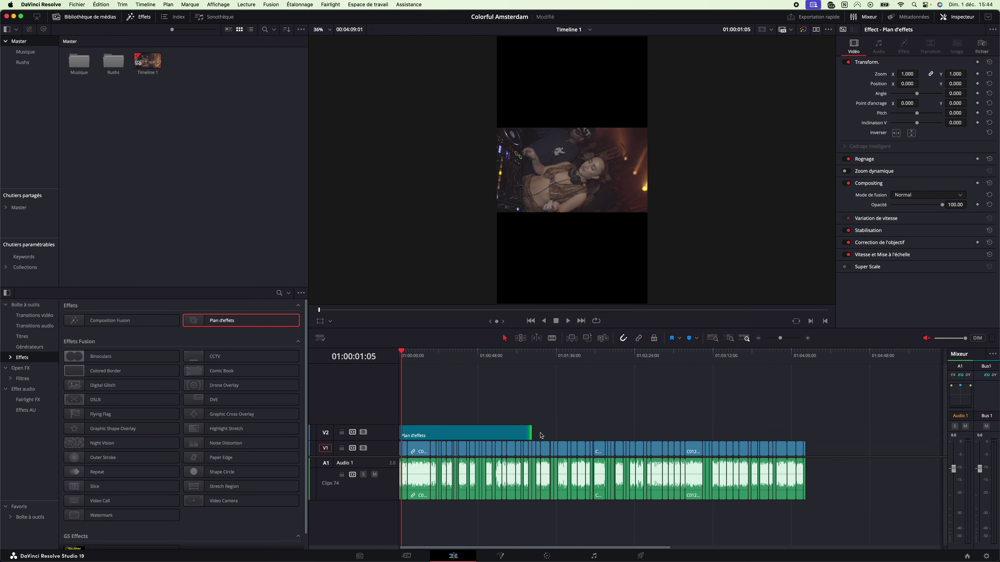
left_click_drag(526, 432, 805, 432)
Set the Plan d'effets adjustment clip's rotation angle to 90 so the sideways footage stands upright.
left_click(522, 357)
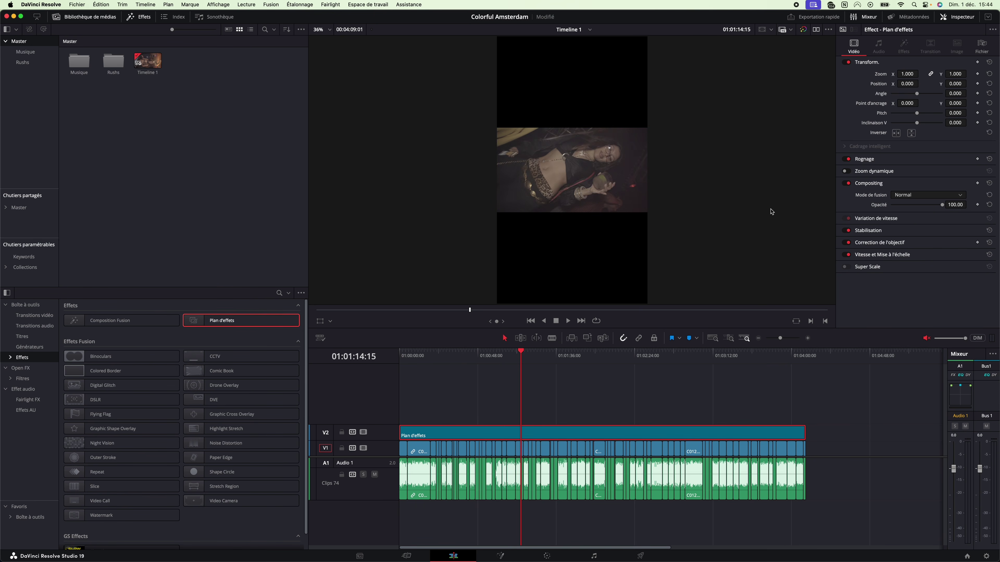
left_click(467, 355)
left_click(436, 356)
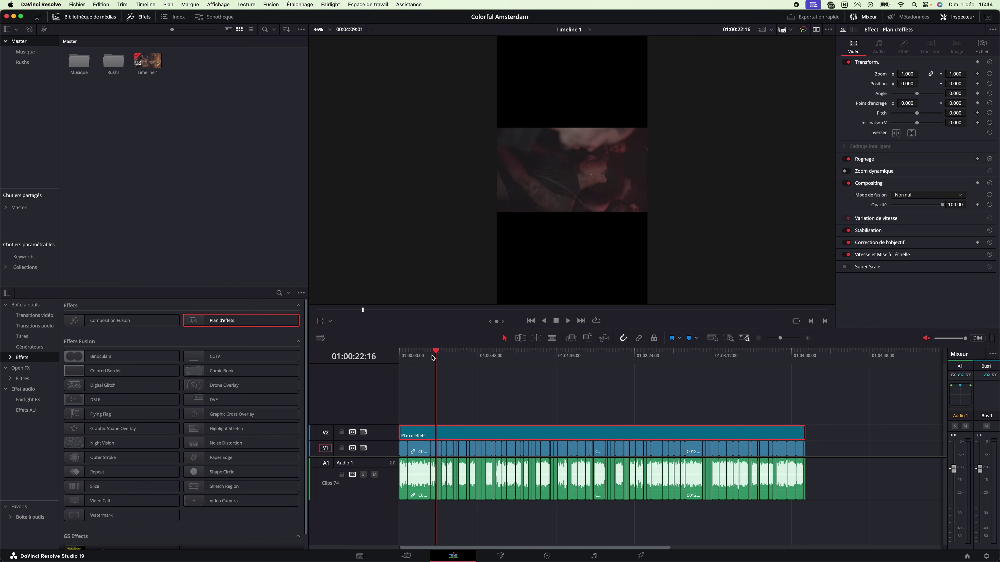
left_click(421, 357)
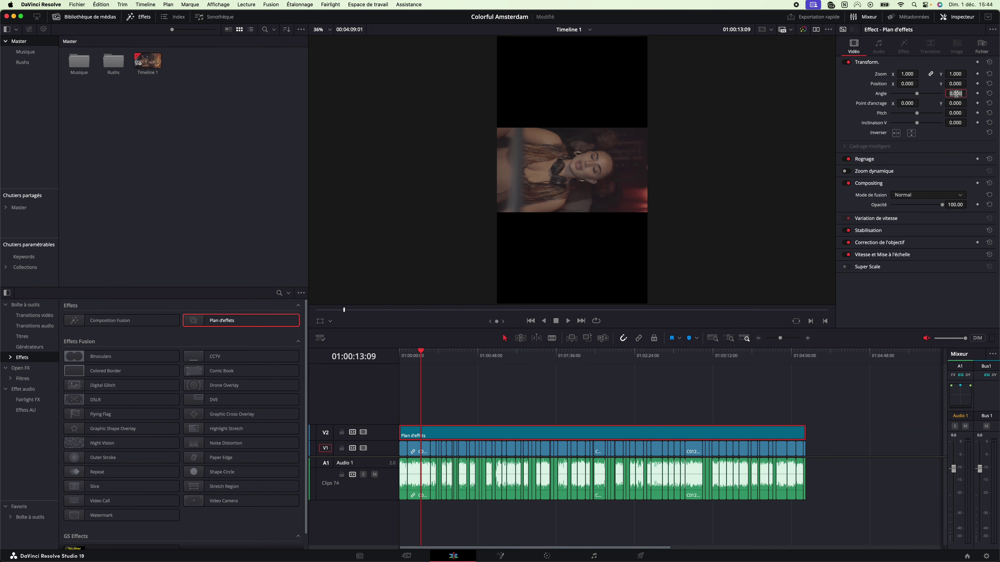
type("90")
key("Return")
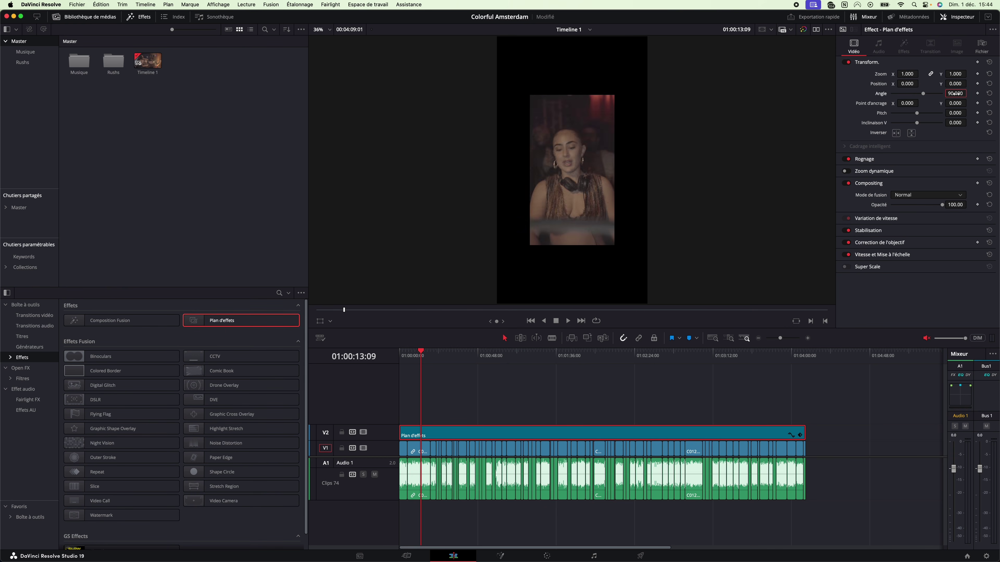
Set the adjustment clip's zoom to 1.800 on both axes to fill the vertical frame.
left_click(913, 63)
left_click(912, 63)
key("Return")
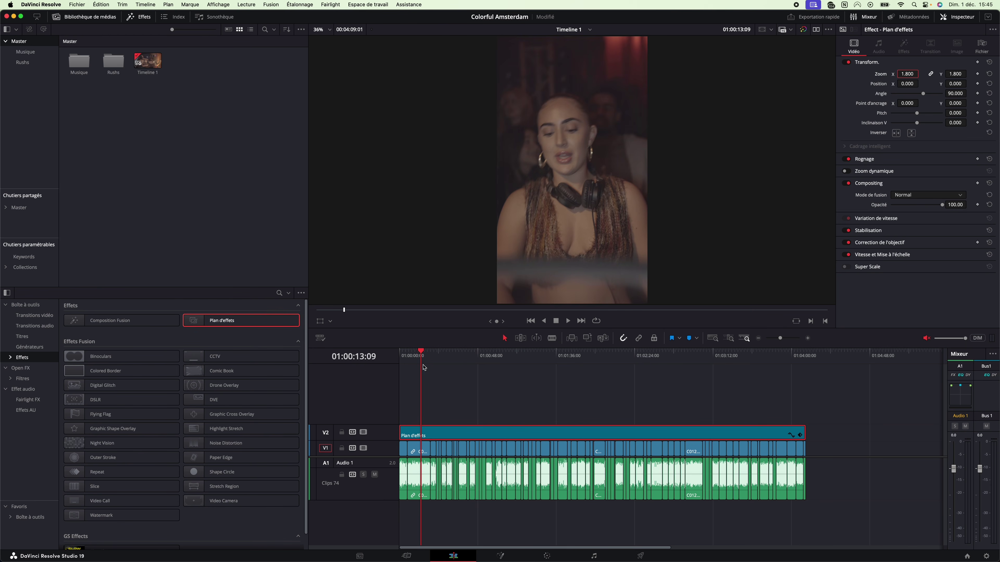
Scrub the timeline from start to end to check the reoriented footage fills the frame.
left_click_drag(454, 356, 787, 351)
key("Home")
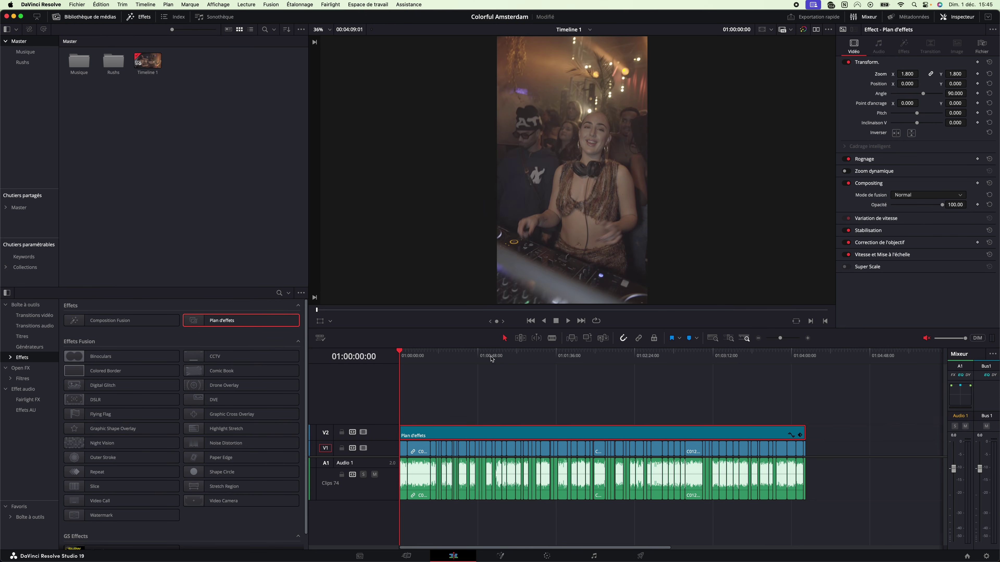
left_click_drag(452, 361, 808, 370)
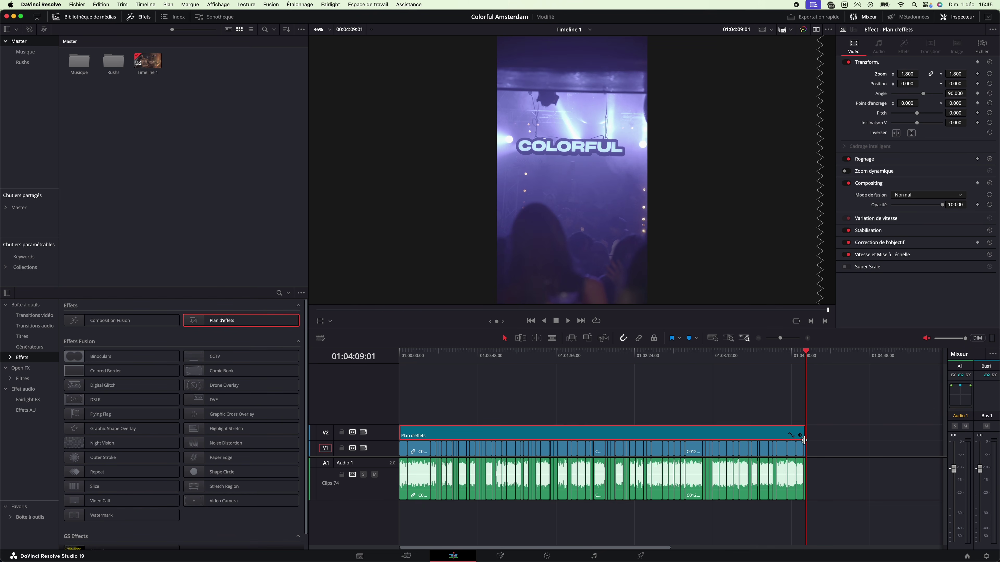
Move the Plan d'effets clip up to track V3 and raise the selected shots C0010.MP4 and C0016.MP4 from V1 to V2.
left_click_drag(672, 436, 437, 372)
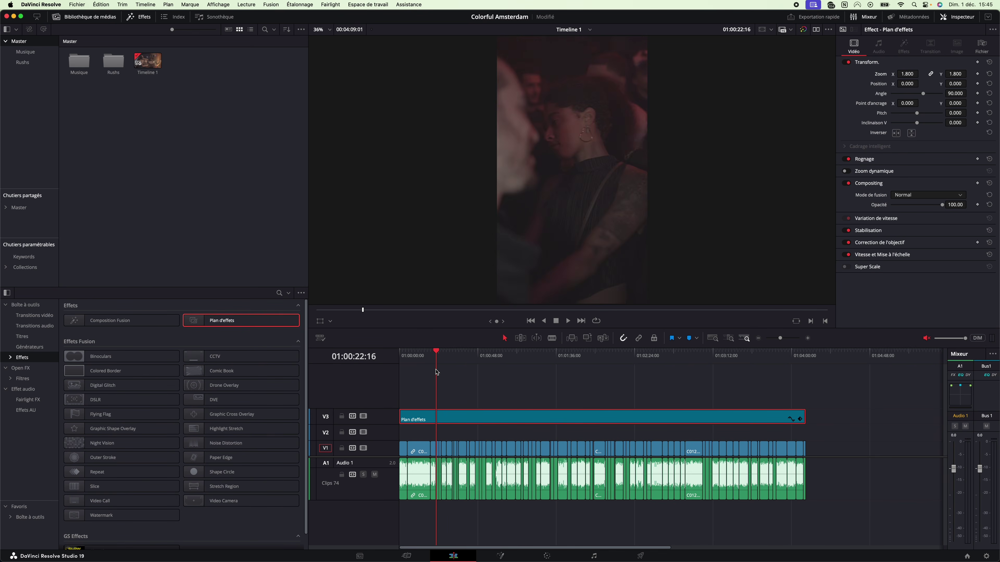
key("space")
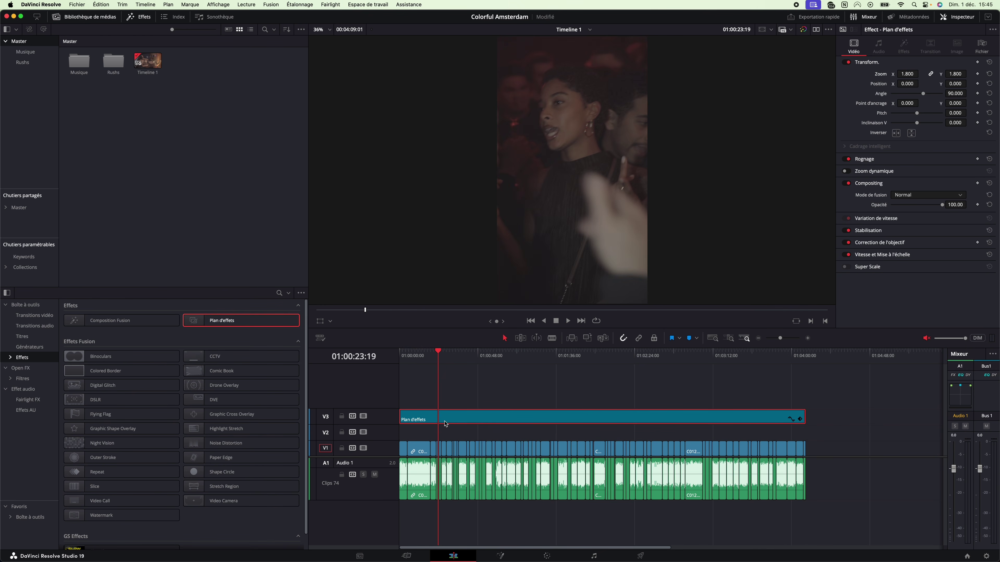
key("super+equal")
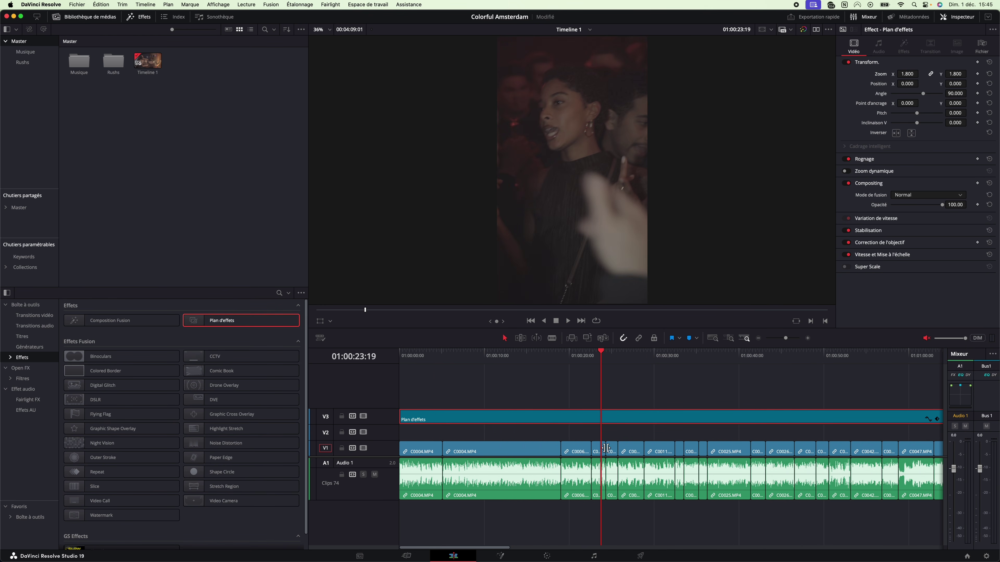
left_click_drag(602, 450, 598, 433)
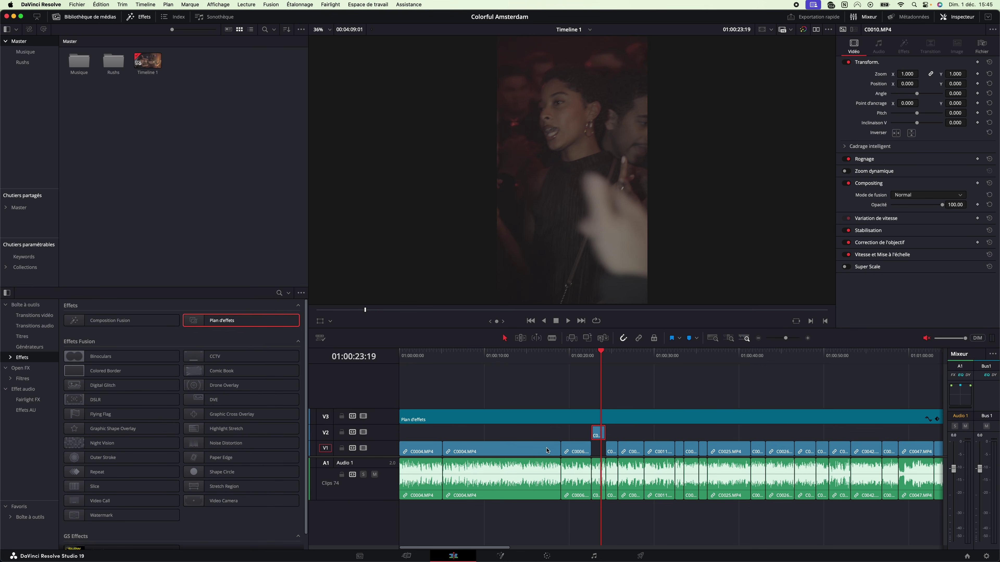
left_click_drag(602, 356, 688, 359)
left_click_drag(692, 450, 688, 435)
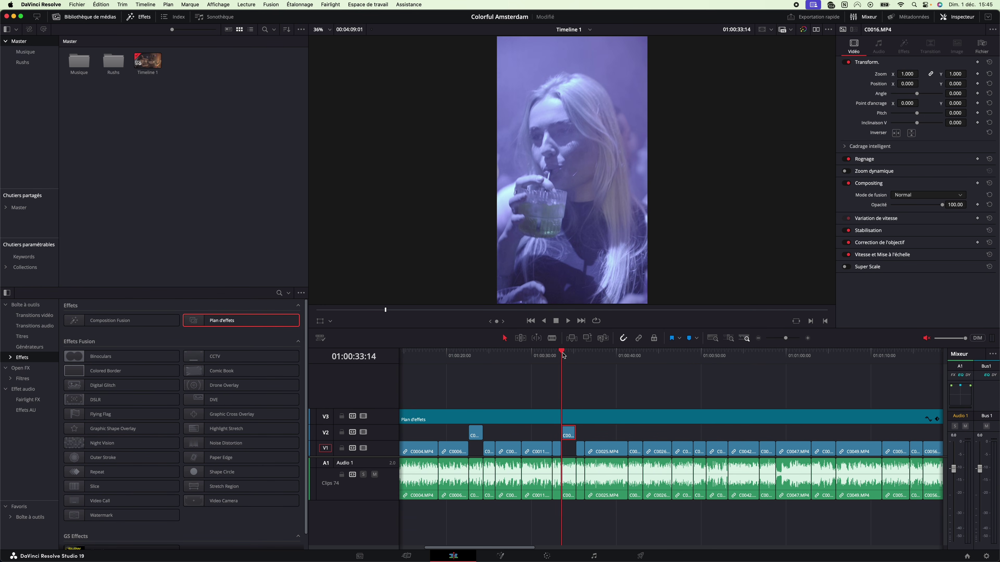
Select every clip in the timeline and shift them all about five minutes later, leaving empty space at the start.
scroll(553, 484, "down", 5)
left_click_drag(624, 500, 391, 388)
left_click_drag(426, 422, 640, 422)
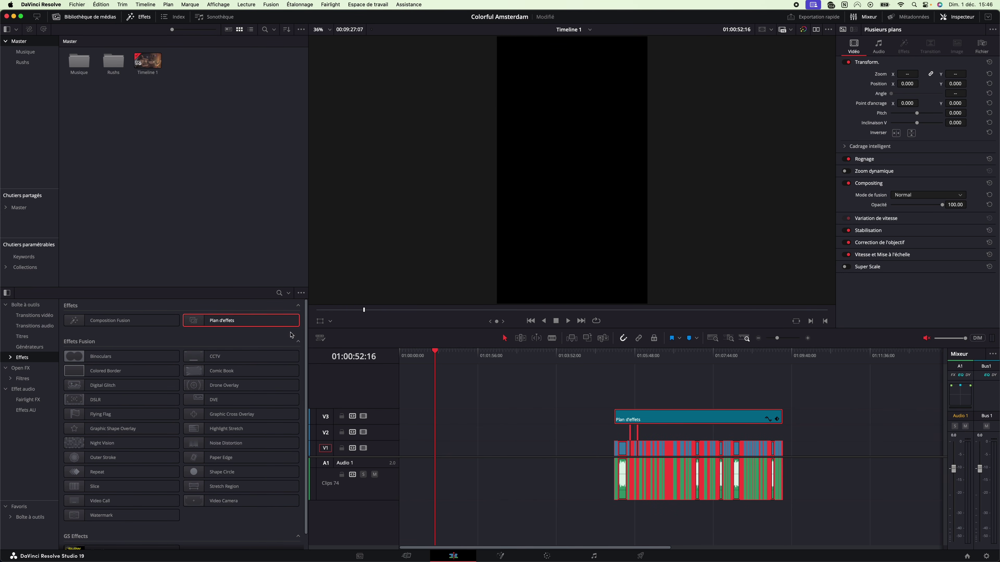
Place squabble up.mp3 from the Musique bin on track A1 at the start of the timeline, 01:00:00:00.
double_click(90, 62)
left_click(80, 60)
left_click_drag(80, 60, 390, 437)
key("Home")
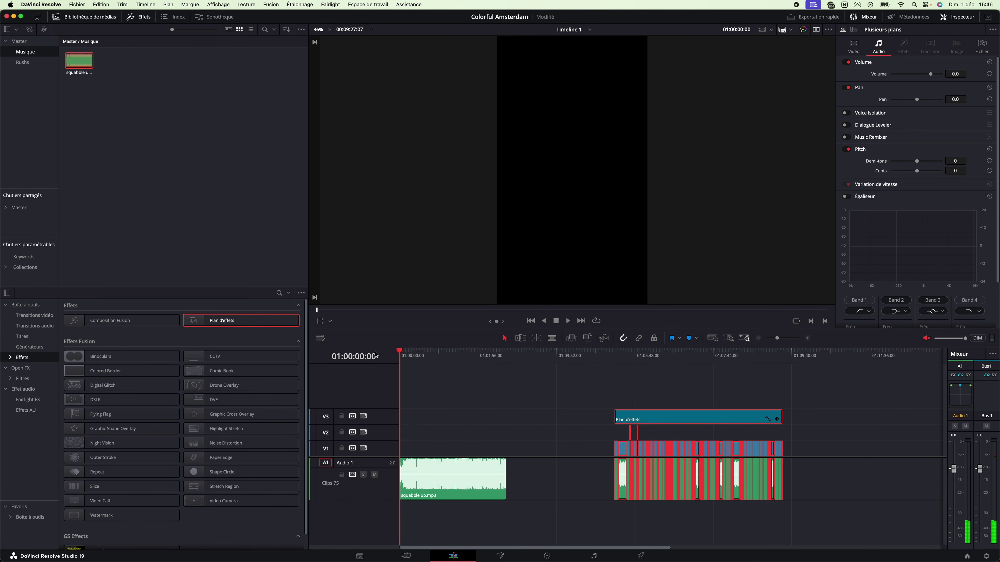
Turn on the monitoring sound and listen to the opening of squabble up.mp3 to find where the beat starts.
scroll(487, 443, "up", 5)
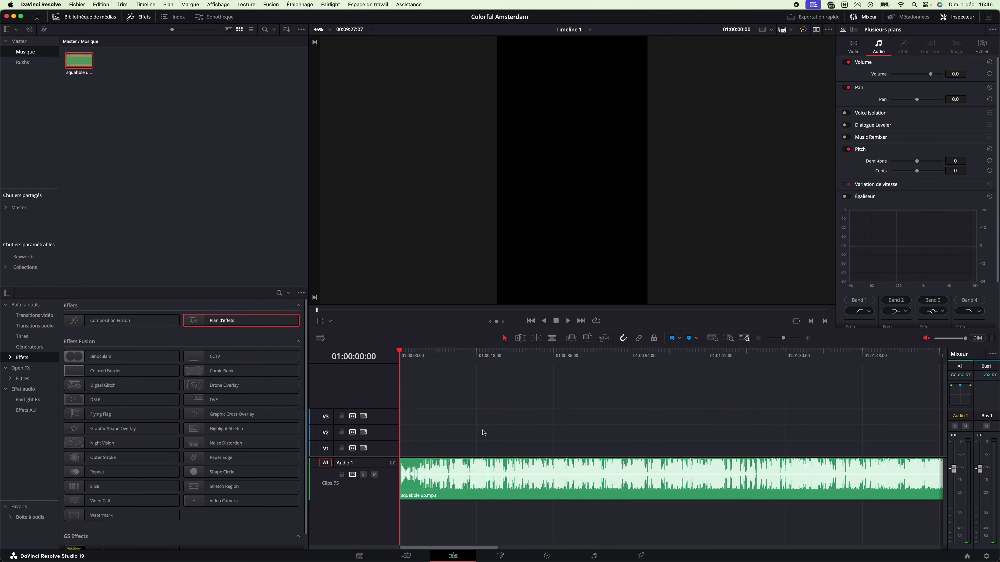
scroll(490, 435, "up", 4)
left_click_drag(472, 357, 512, 358)
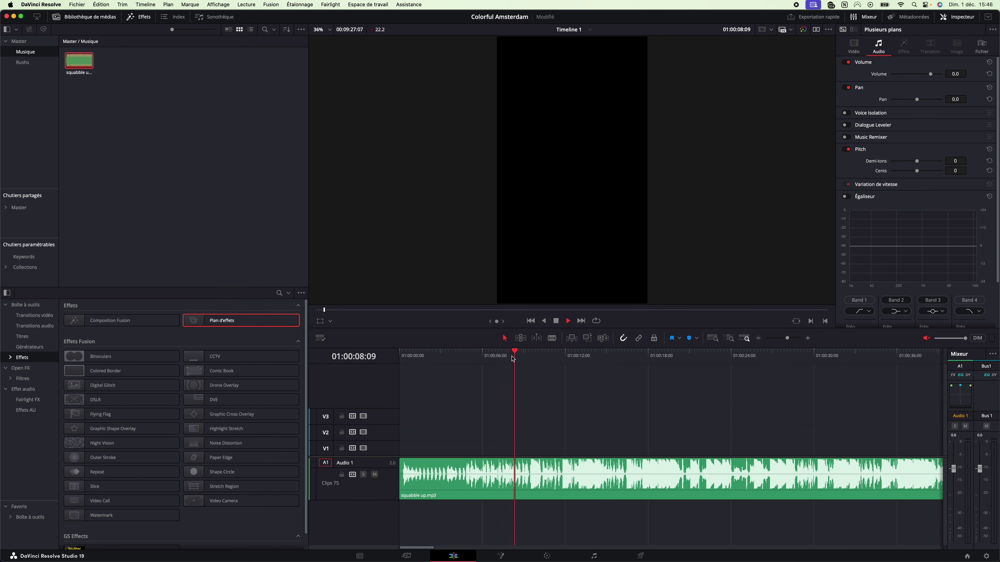
key("space")
left_click(925, 338)
left_click(471, 358)
key("space")
left_click(457, 360)
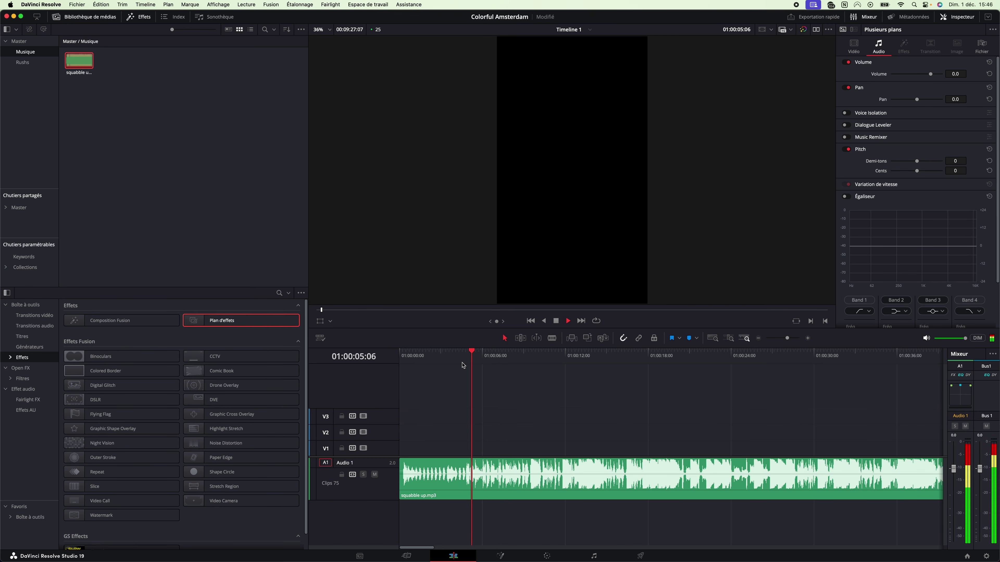
key("space")
Split squabble up.mp3 at 01:00:04:20, ripple-delete the intro before the cut and play the music from the start.
scroll(496, 418, "up", 4)
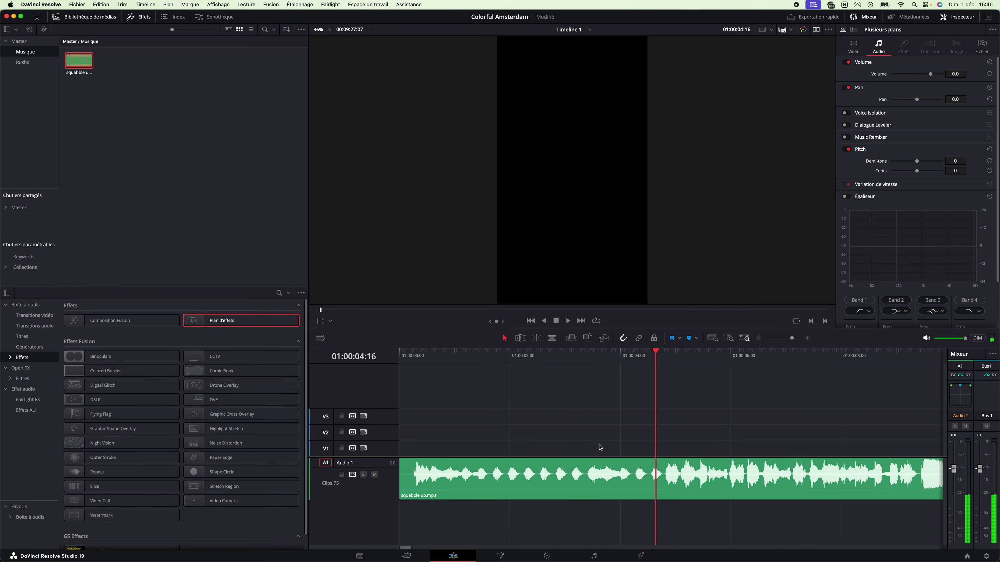
left_click(662, 357)
left_click(665, 356)
key("space")
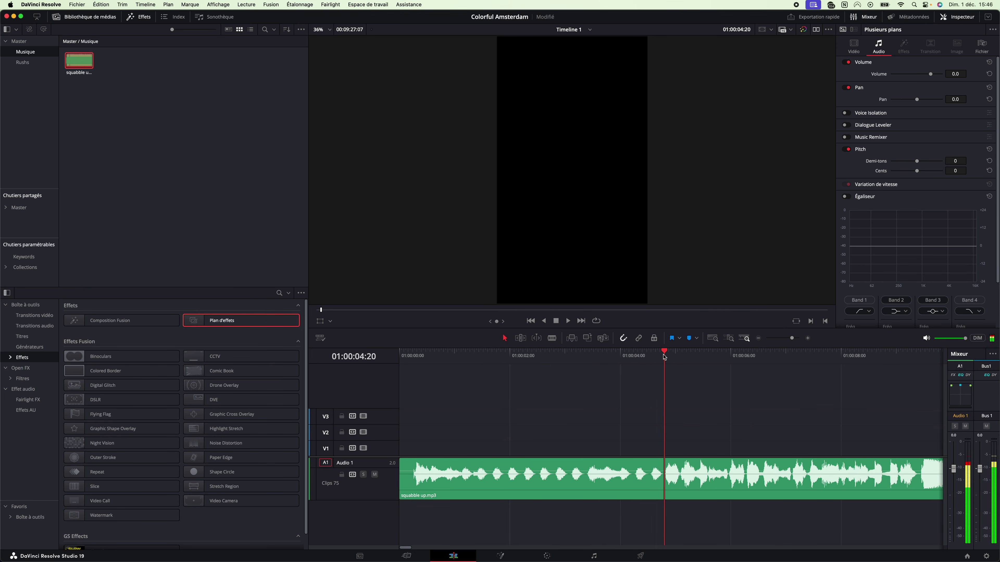
left_click(665, 356)
left_click(712, 465)
key("super+b")
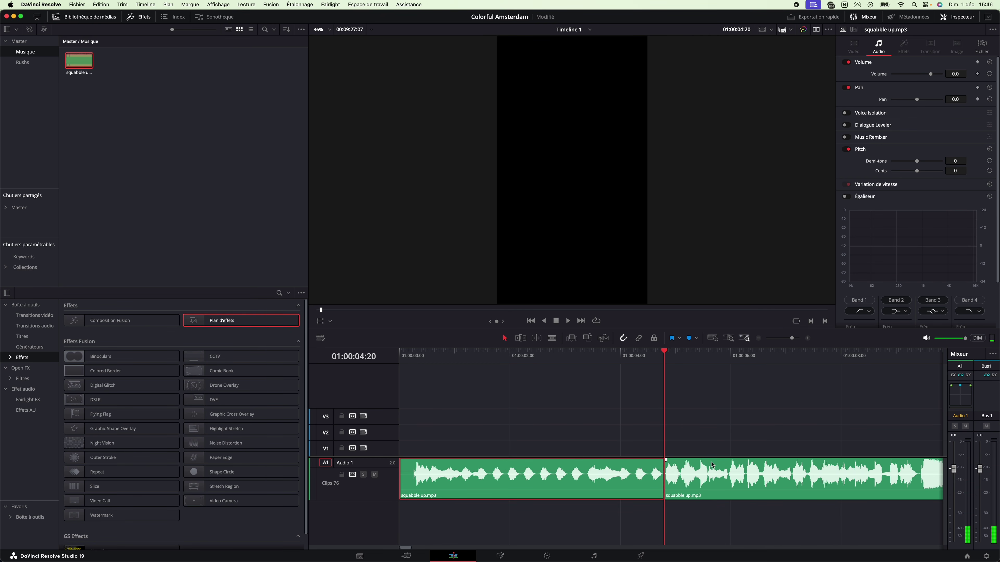
key("shift+BackSpace")
scroll(681, 438, "down", 3)
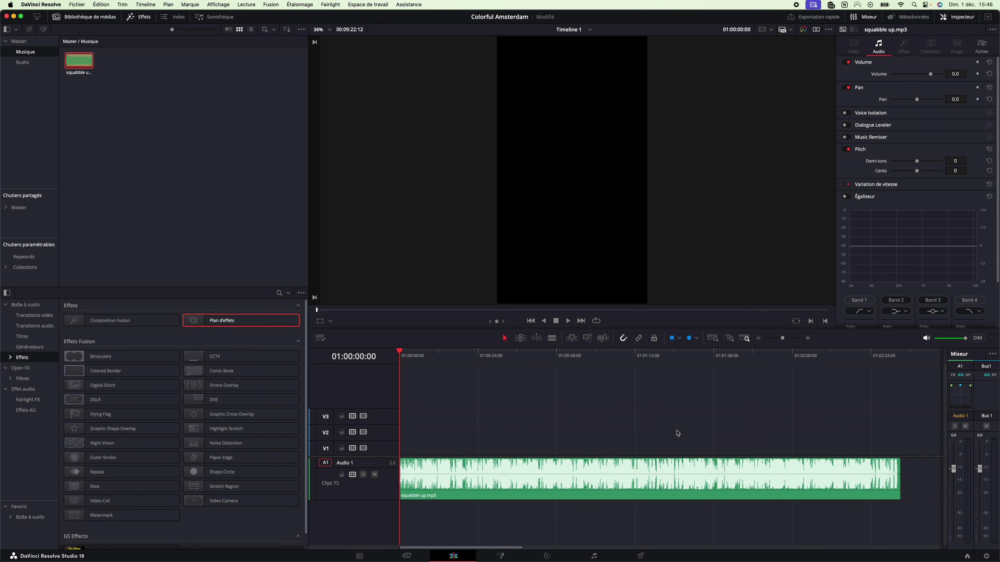
key("space")
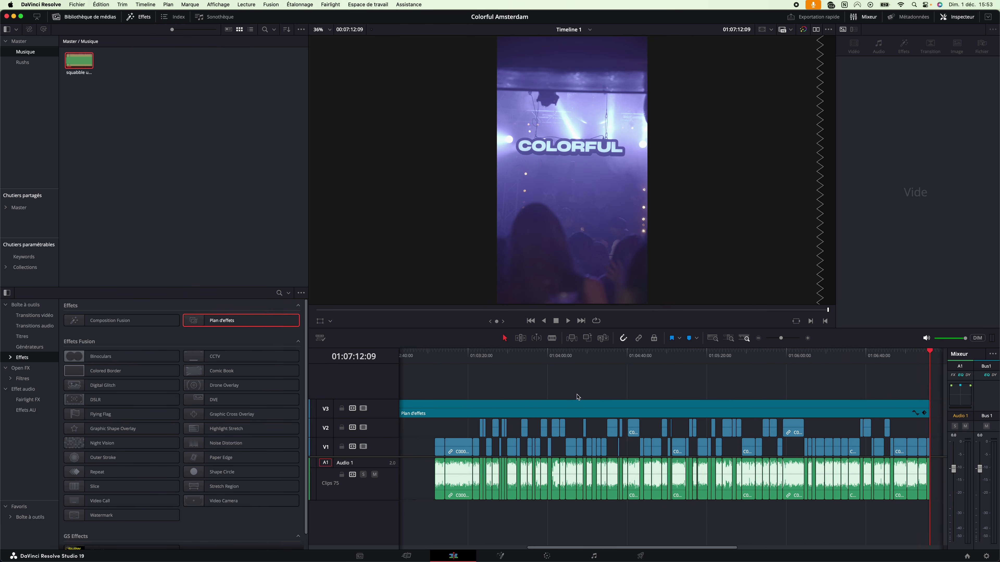
Select all the chosen shots on track V2 and move them together near the timeline's start, just past the music.
scroll(578, 397, "left", 2)
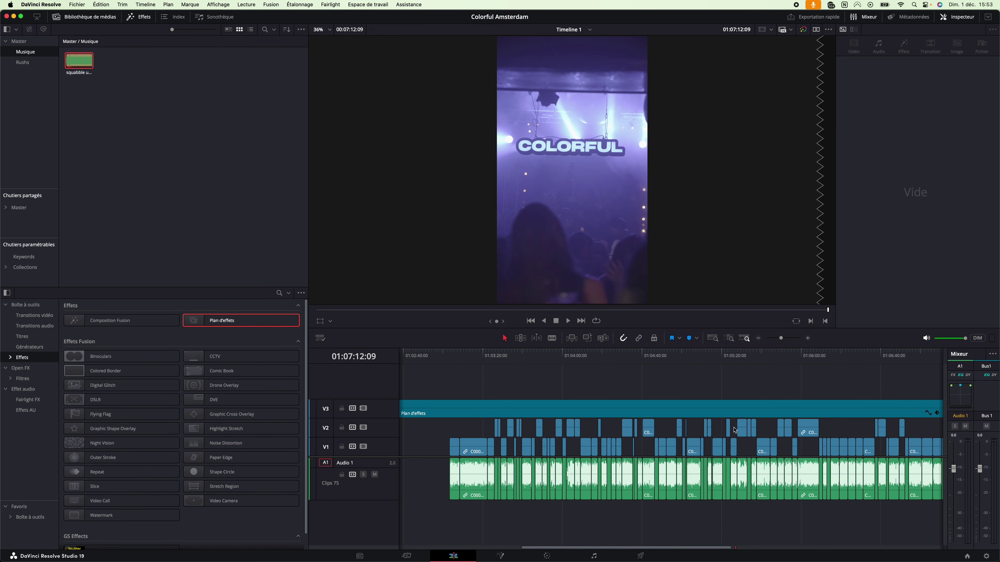
scroll(848, 428, "left", 3)
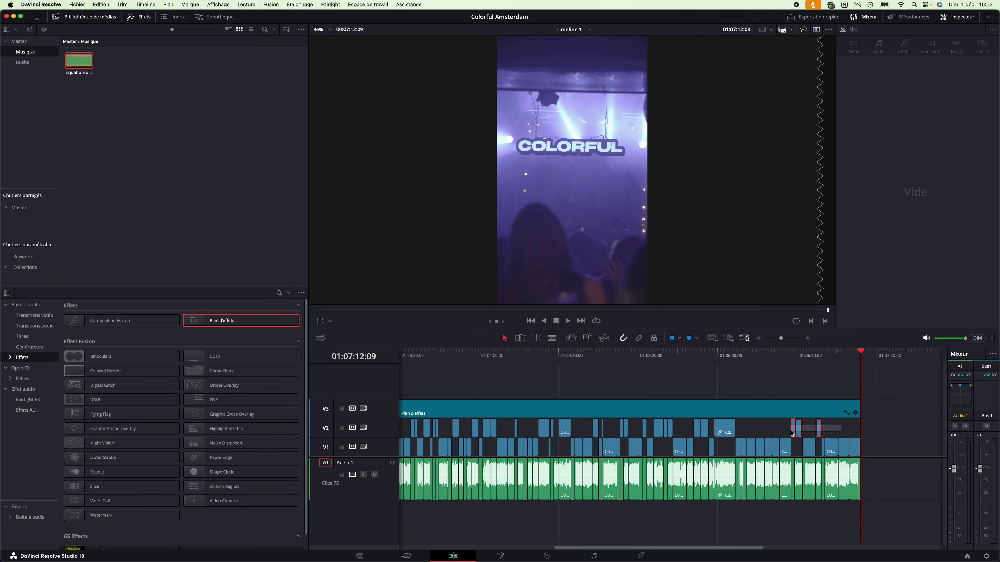
left_click_drag(847, 428, 925, 431)
scroll(684, 428, "left", 2)
left_click(546, 433)
scroll(539, 438, "left", 15)
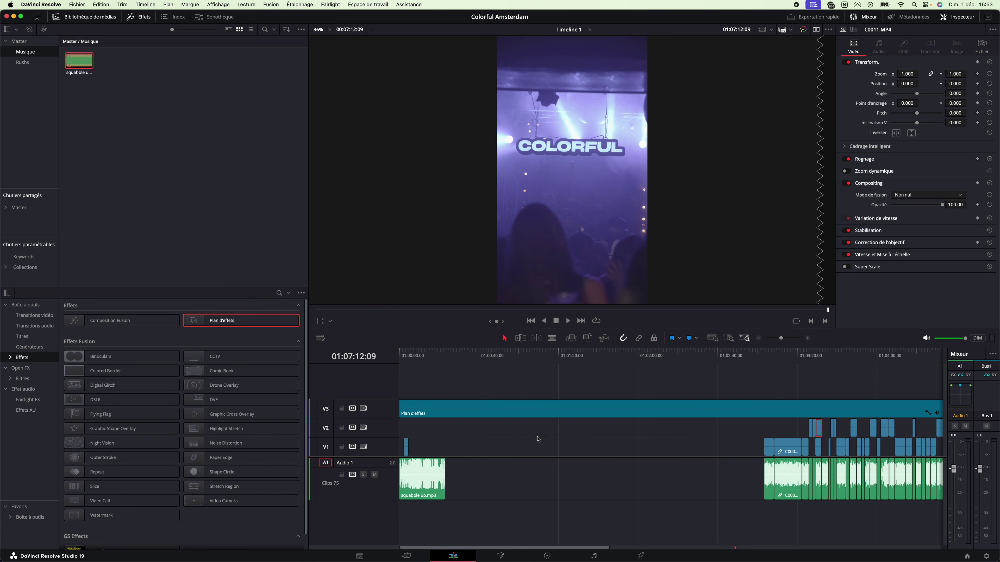
scroll(537, 430, "right", 15)
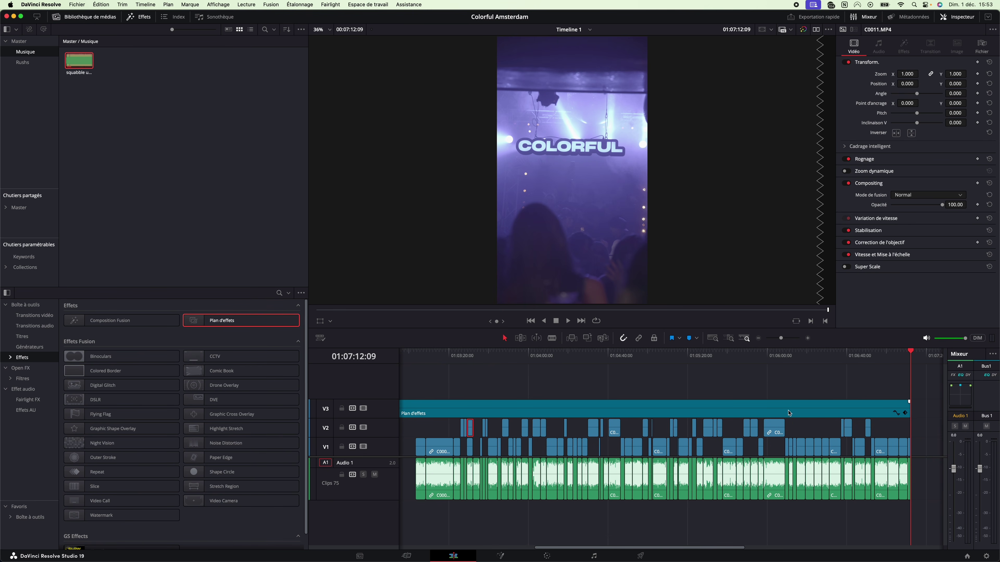
left_click_drag(888, 425, 456, 430)
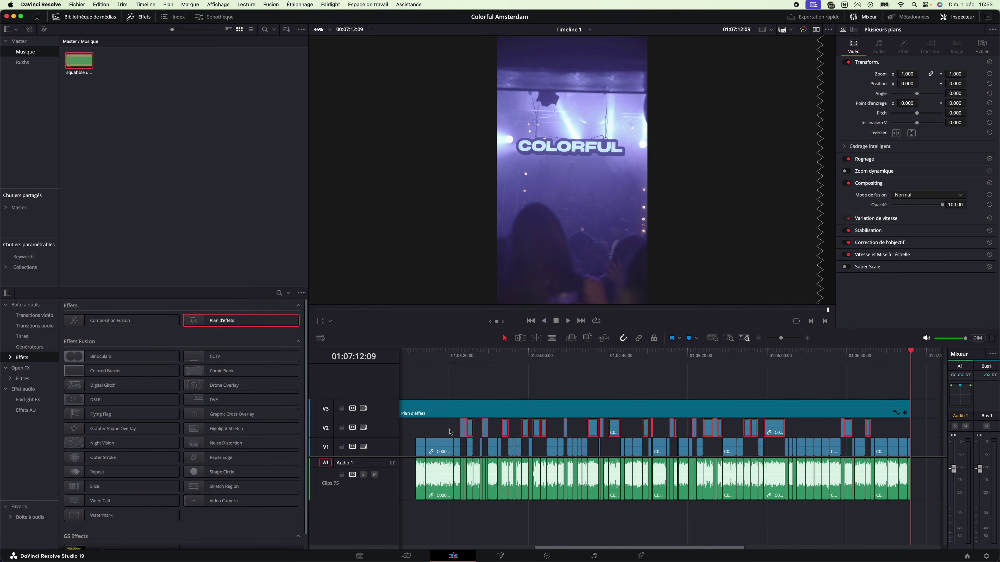
scroll(482, 431, "left", 15)
left_click_drag(799, 432, 467, 433)
Regroup the moved V2 shots by shifting the later clips earlier to tighten the gaps between them.
left_click(476, 434)
left_click_drag(550, 429, 493, 430)
left_click_drag(806, 424, 559, 431)
left_click(664, 435)
mouse_move(663, 435)
left_mouse_down()
mouse_move(614, 441)
mouse_move(646, 443)
left_mouse_up()
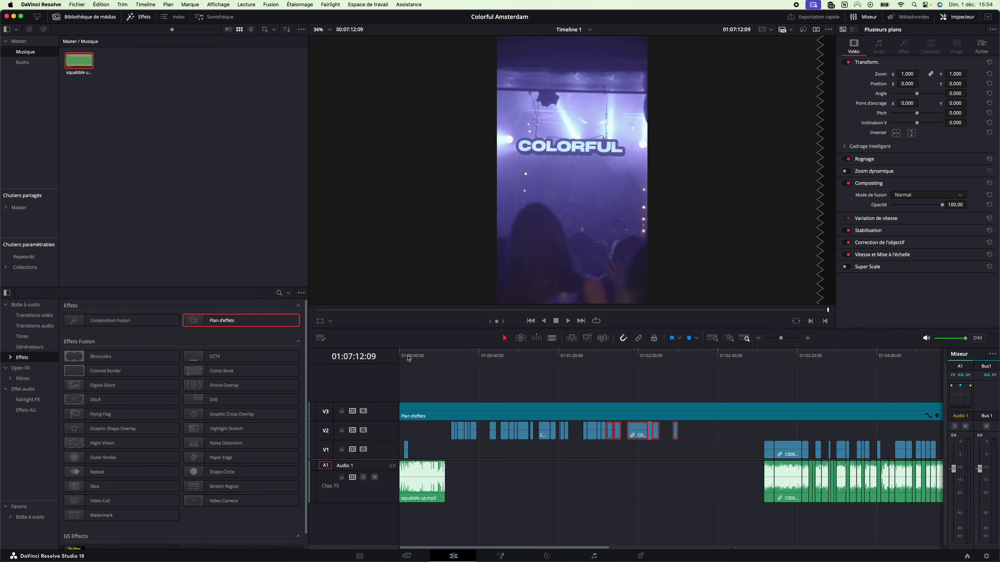
Replay the timeline's opening from 01:00:00:00 to check the first shot on V1 against the music.
left_click_drag(408, 360, 399, 360)
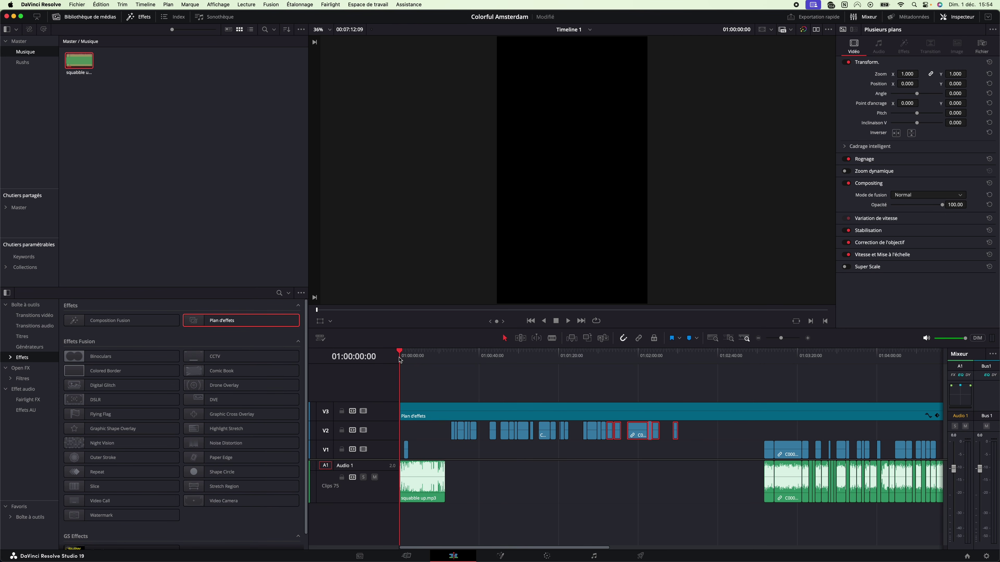
key("space")
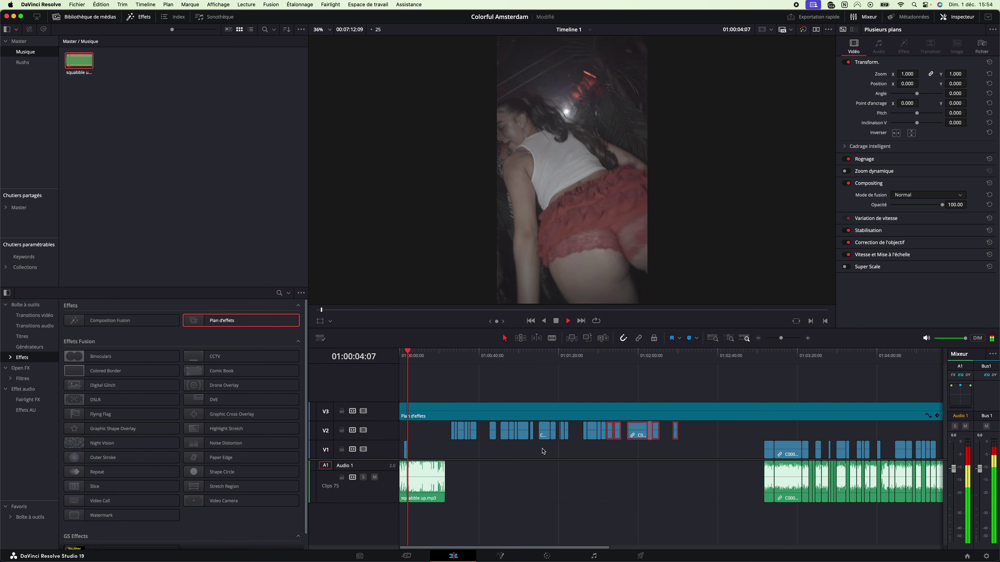
key("space")
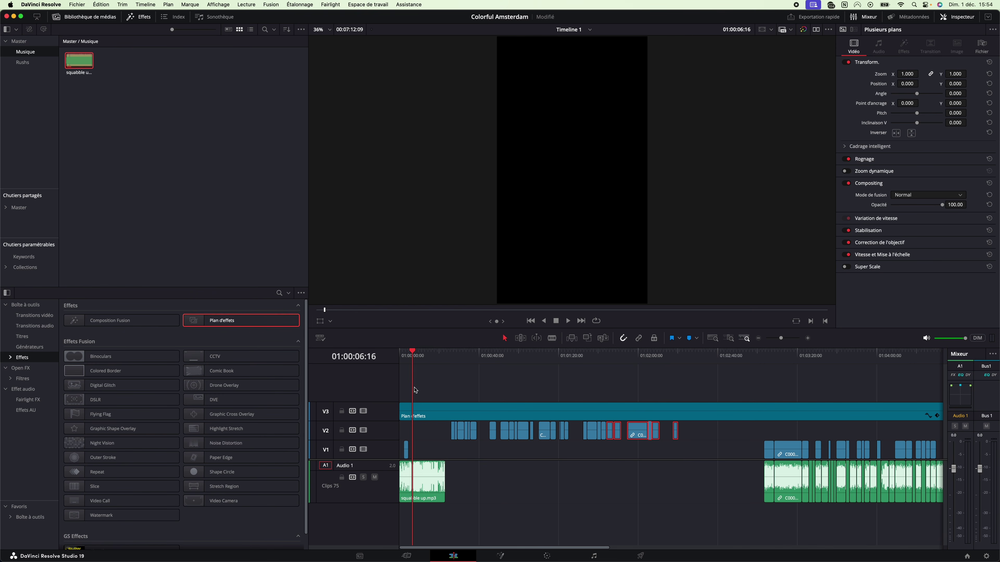
left_click(454, 364)
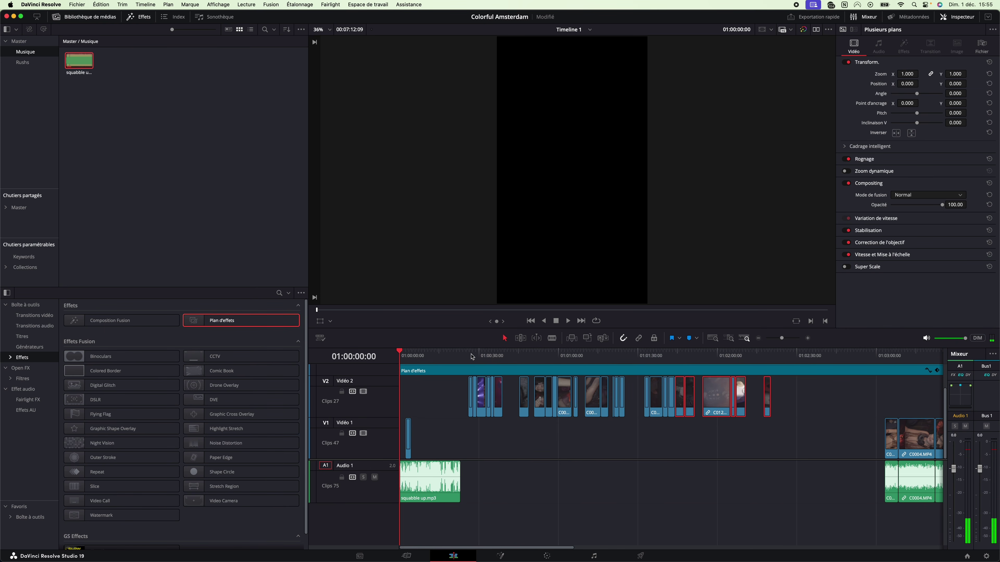
key("space")
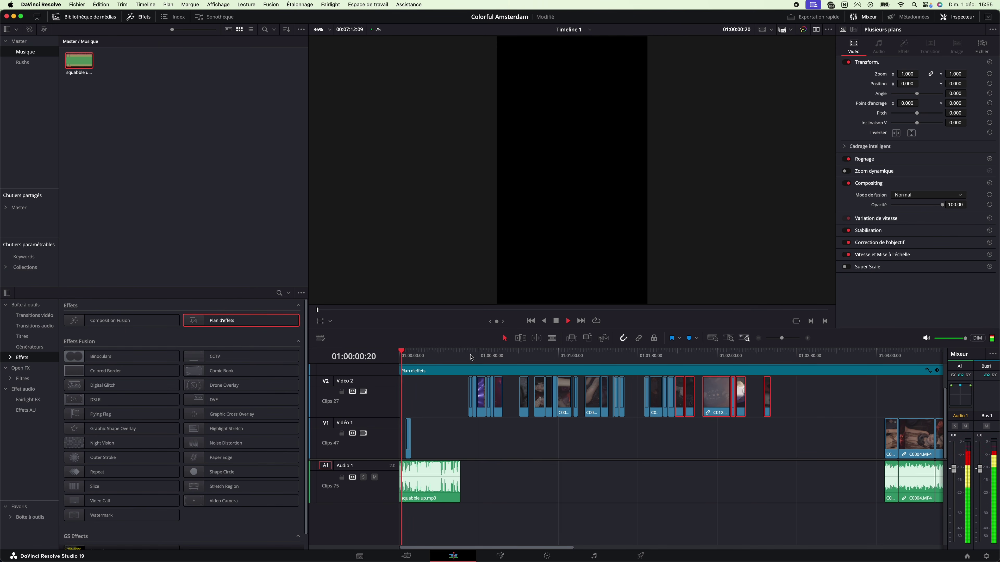
key("space")
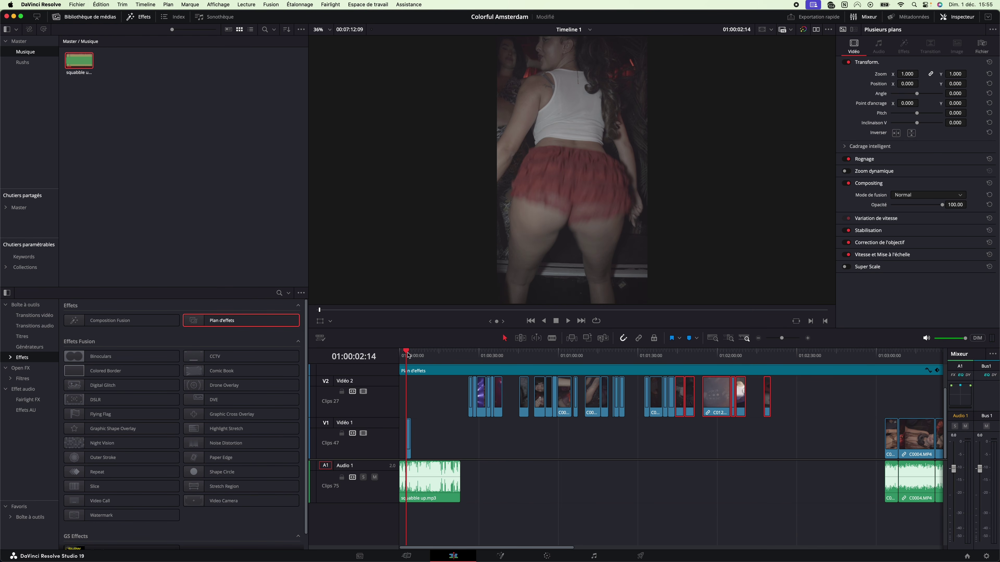
left_click_drag(407, 355, 400, 356)
key("space")
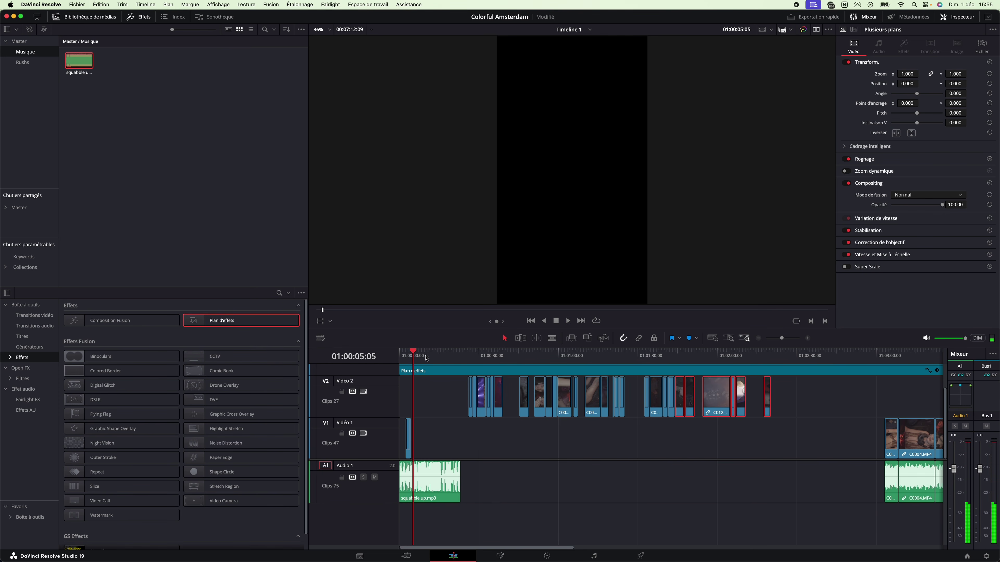
Play squabble up.mp3 from 01:00:04:16 to listen for the beat after the first shot.
left_click(410, 354)
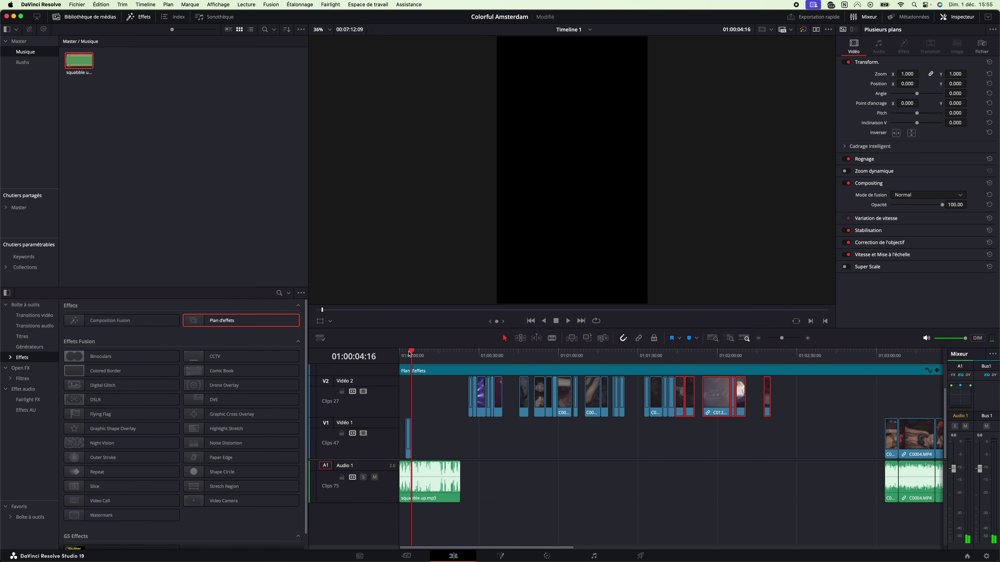
key("space")
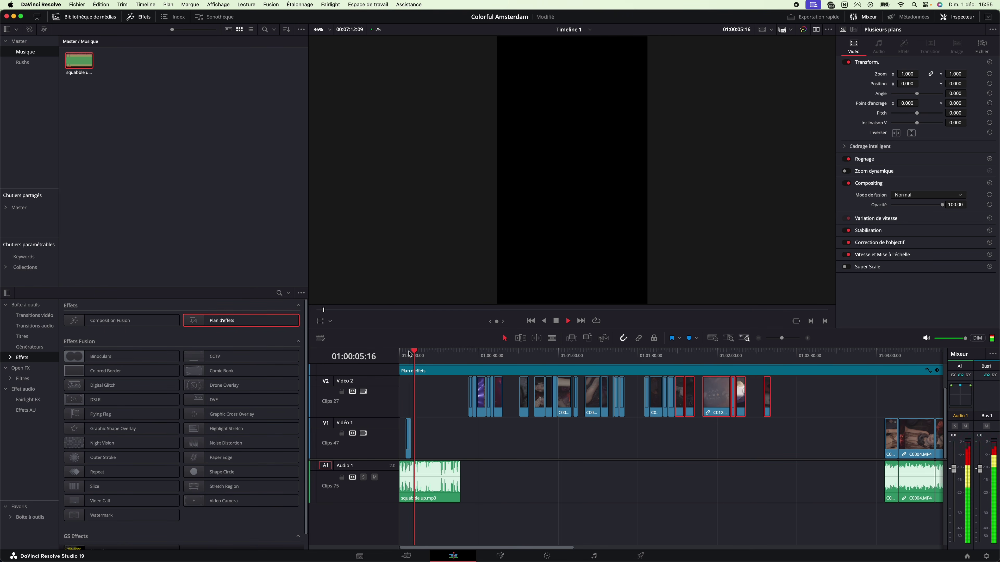
key("space")
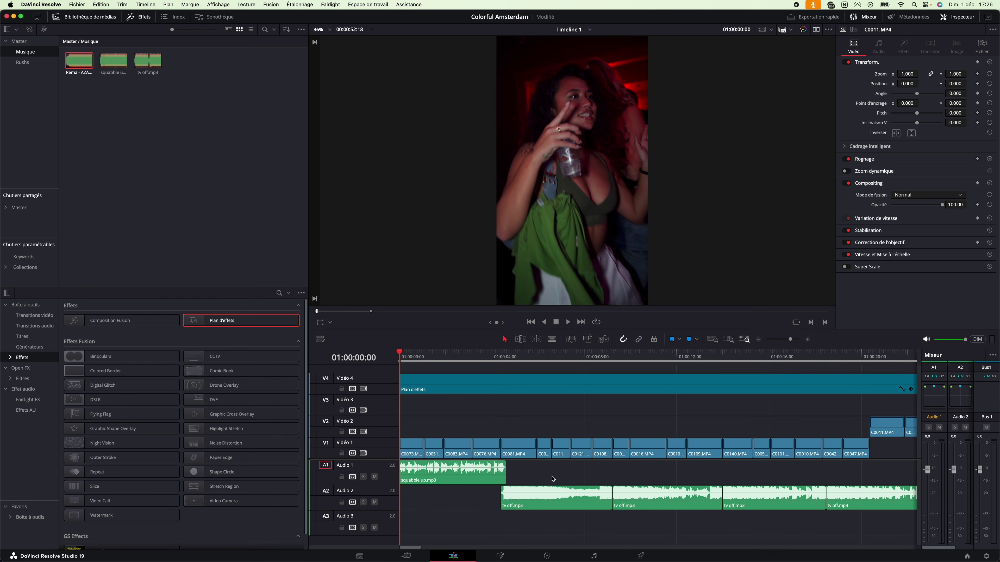
Disable video track V1 and play the music across the transition from squabble up.mp3 on A1 to tv off.mp3 on A2.
scroll(552, 478, "up", 2)
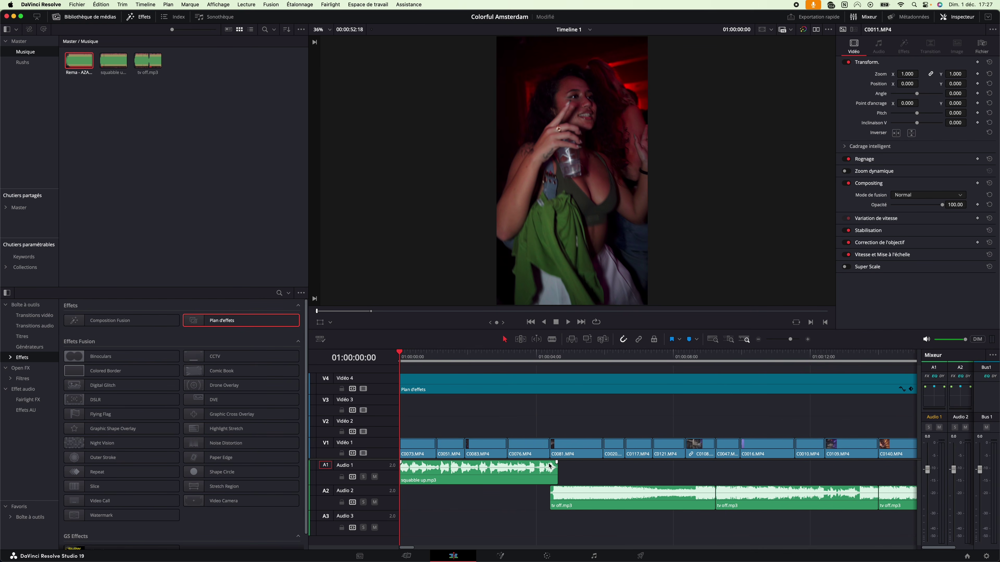
scroll(551, 468, "down", 4)
scroll(549, 466, "up", 3)
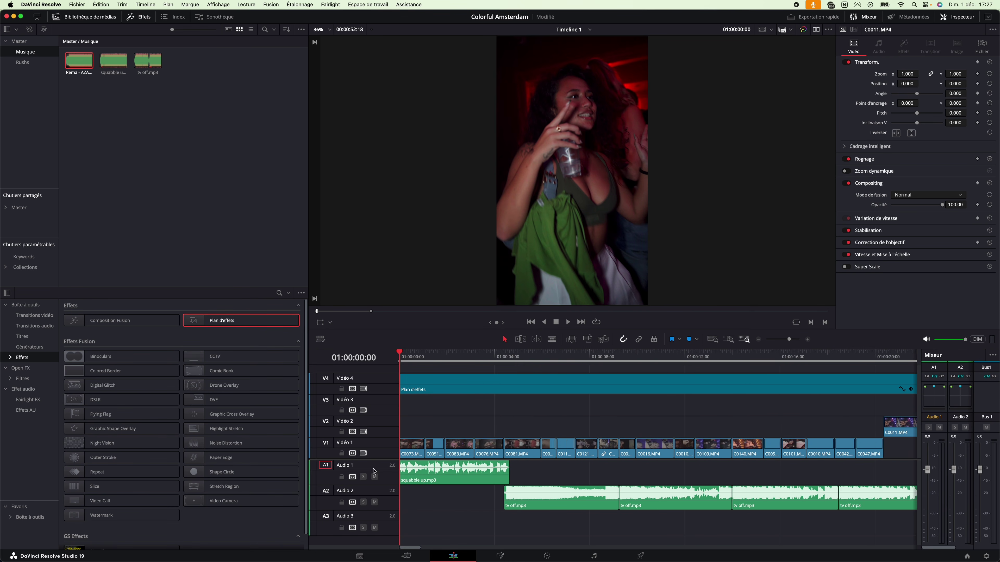
scroll(625, 466, "down", 1)
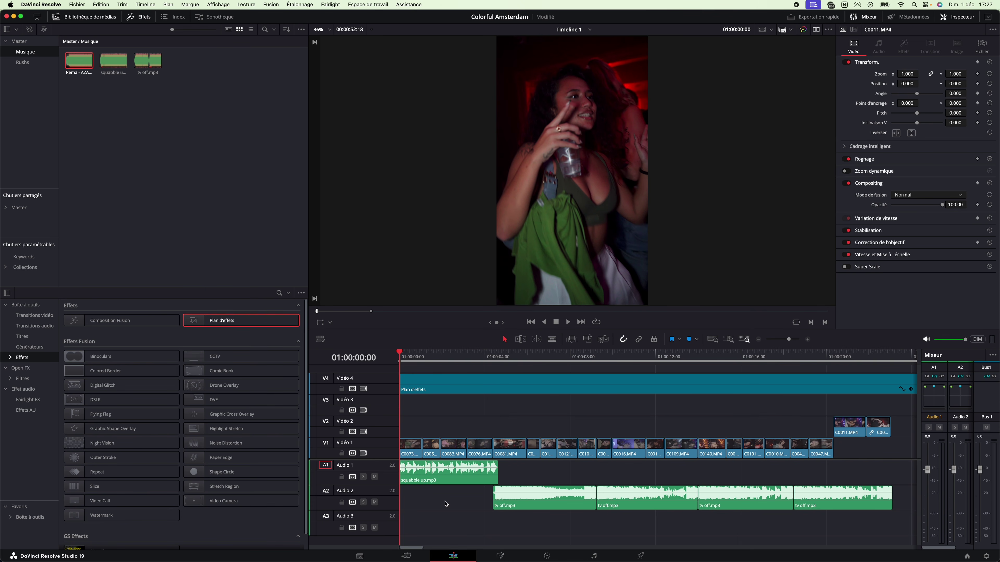
left_click(363, 453)
left_click(490, 359)
key("space")
key("Home")
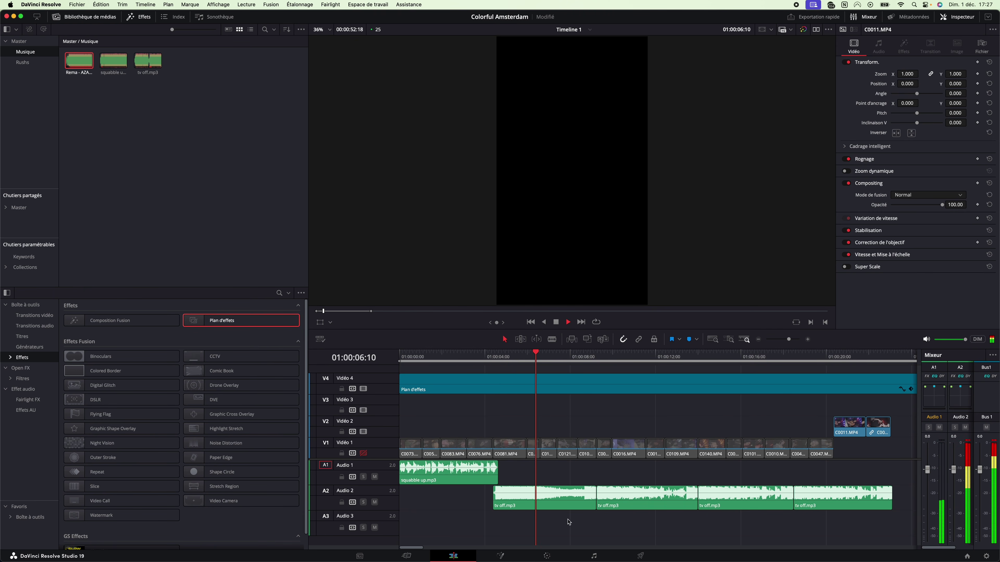
key("space")
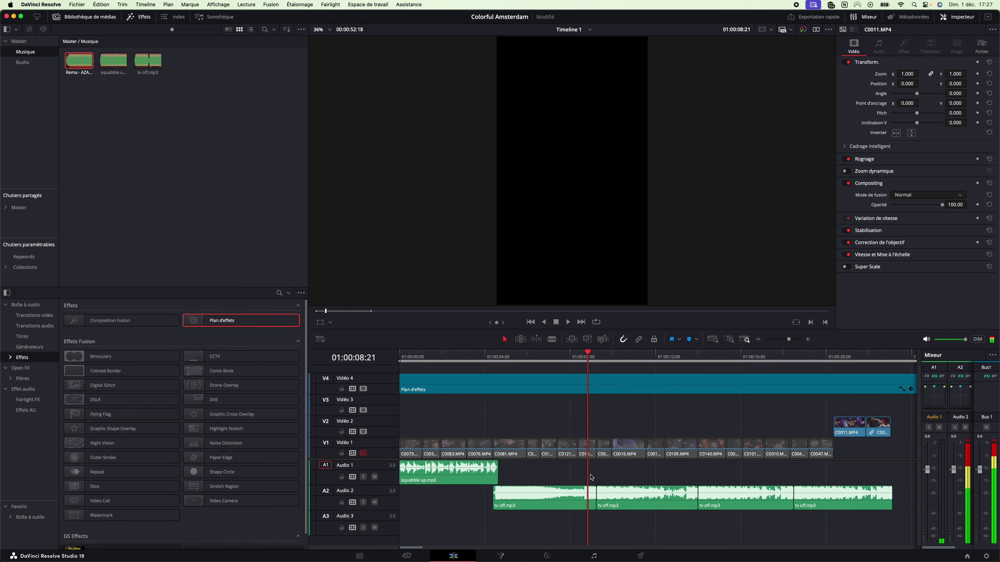
Re-enable video track V1, return the playhead to 01:00:00:00 and save the project.
left_click(363, 453)
key("Home")
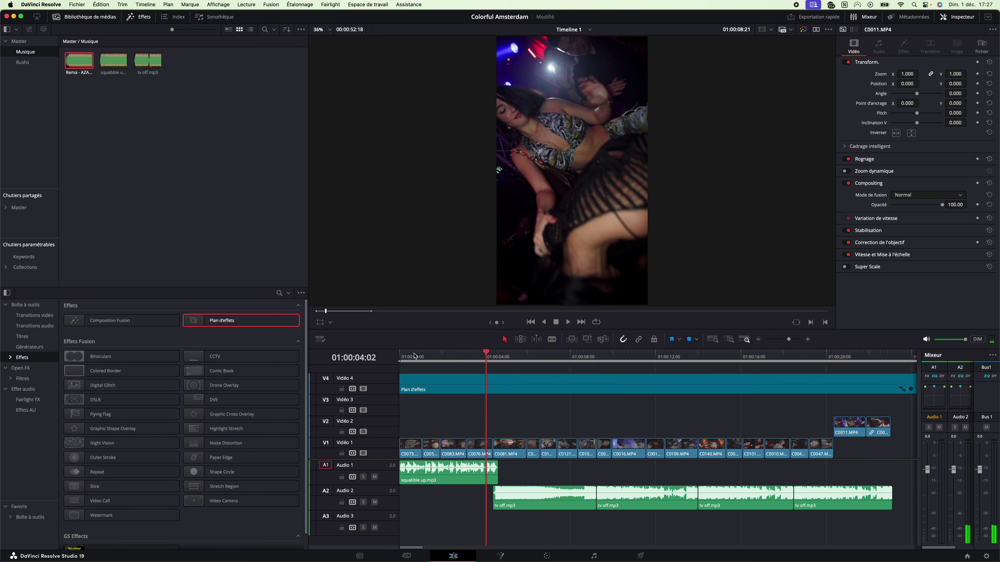
key("super+s")
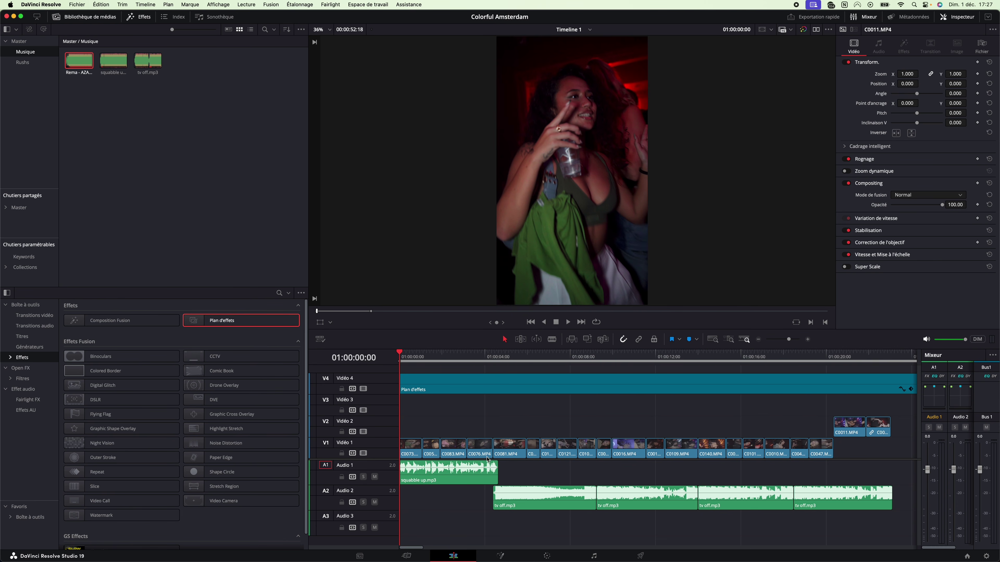
Place the playhead at 01:00:23:03, where the last tv off.mp3 clip ends, and examine the music cuts on A2.
scroll(566, 452, "right", 5)
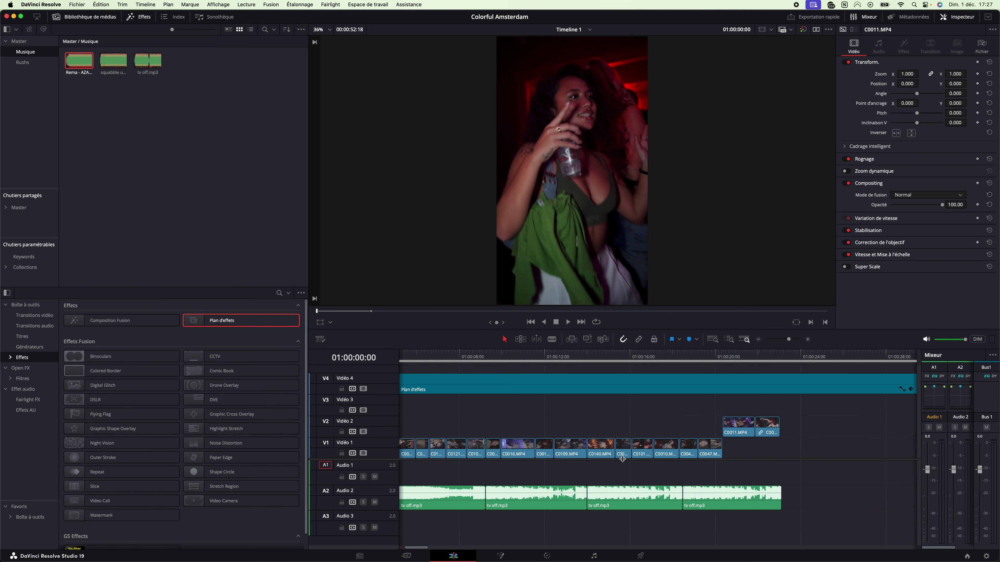
left_click(781, 357)
left_click_drag(114, 61, 427, 478)
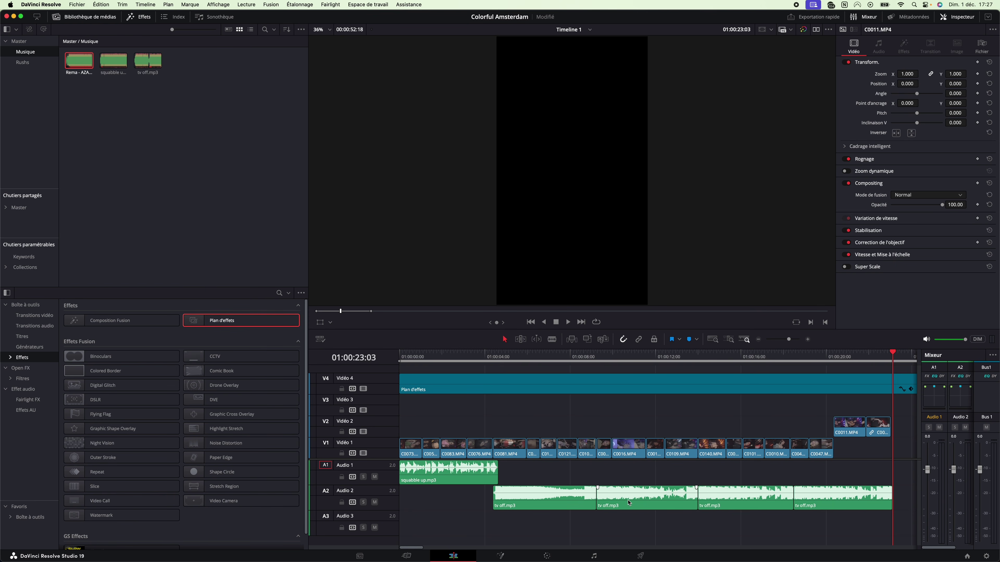
scroll(618, 502, "down", 2)
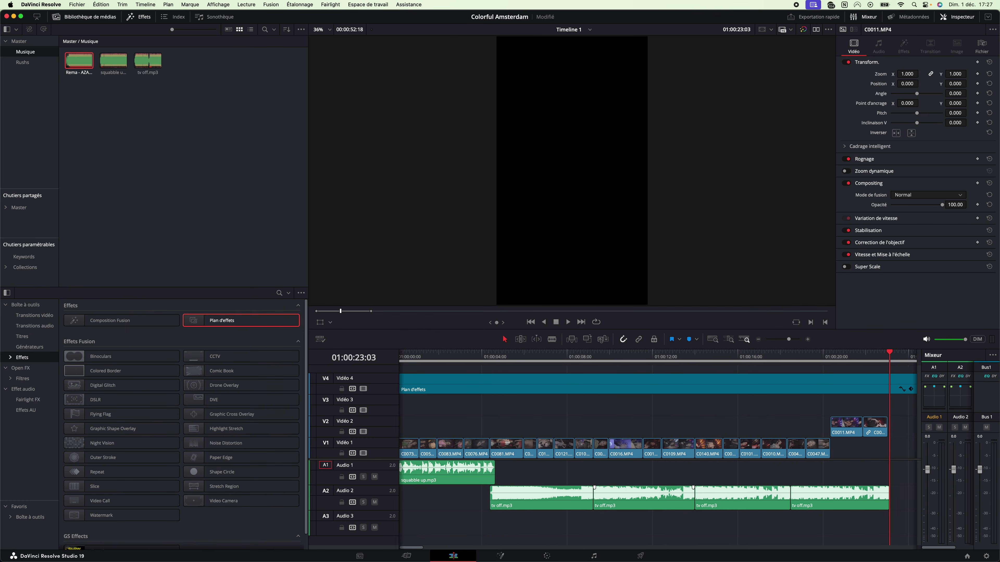
scroll(606, 500, "up", 2)
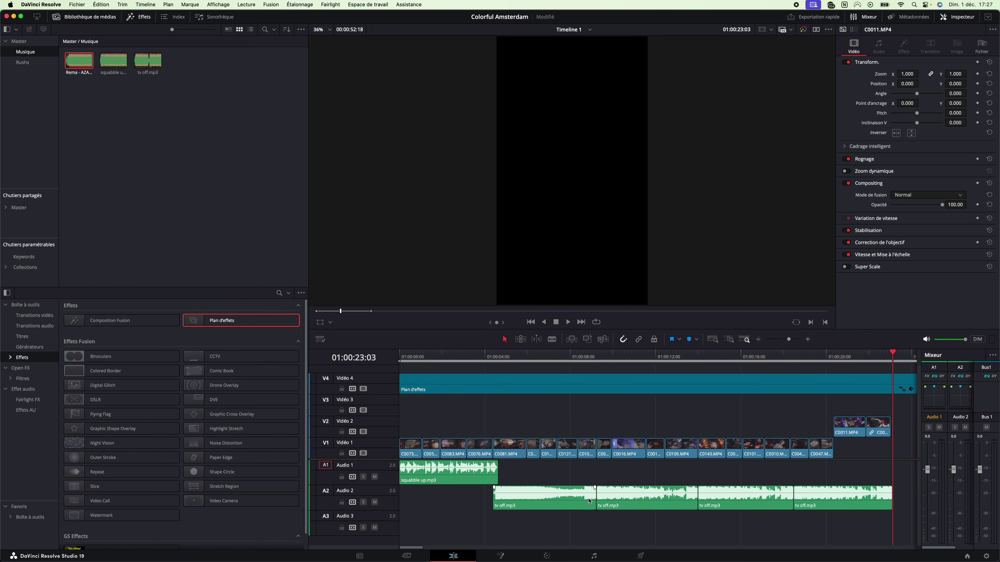
scroll(589, 501, "down", 2)
scroll(589, 502, "up", 2)
scroll(589, 502, "right", 3)
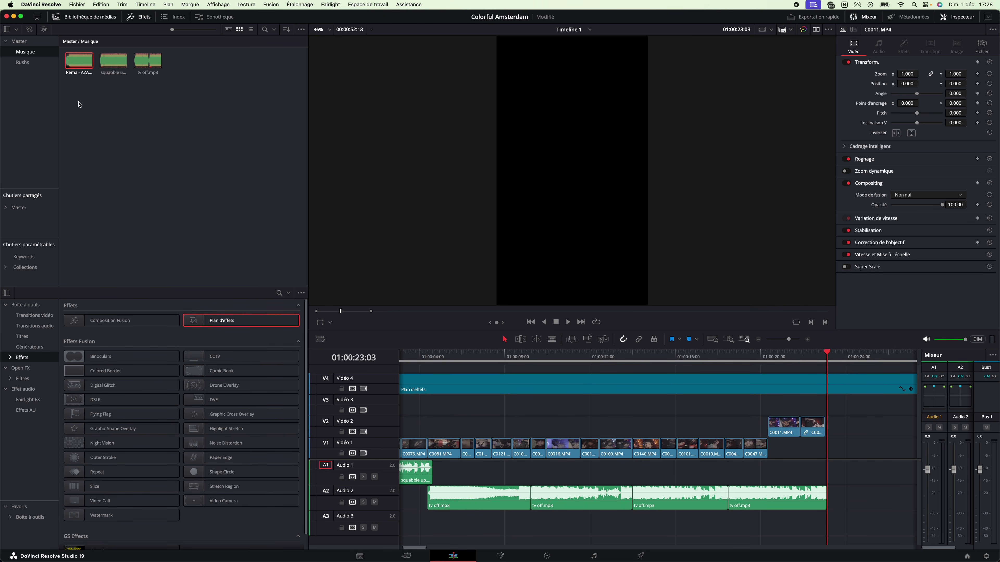
Examine the unused shots beyond the finished edit and the Rema track placed near the timeline's end on A2.
scroll(653, 421, "right", 5)
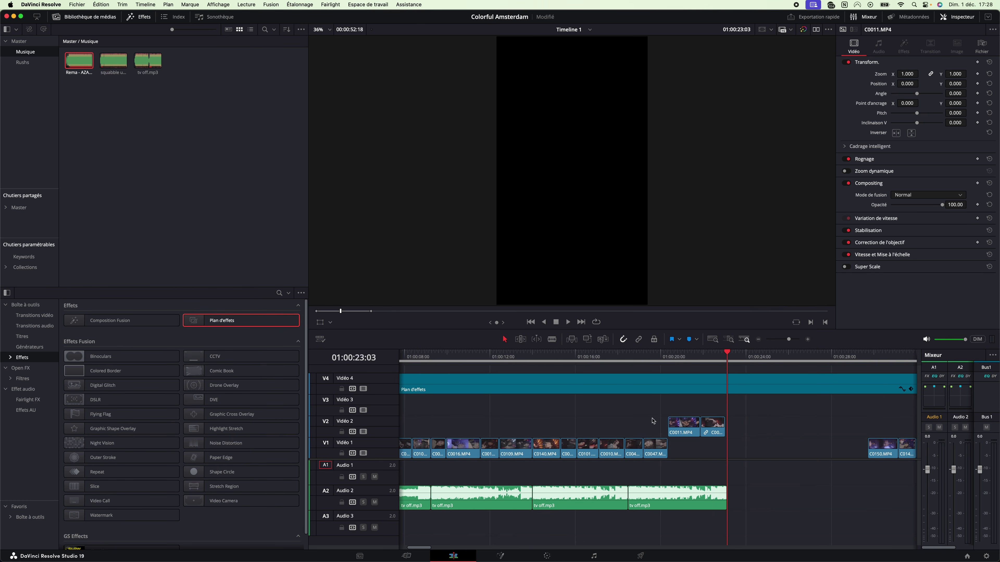
scroll(645, 422, "down", 3)
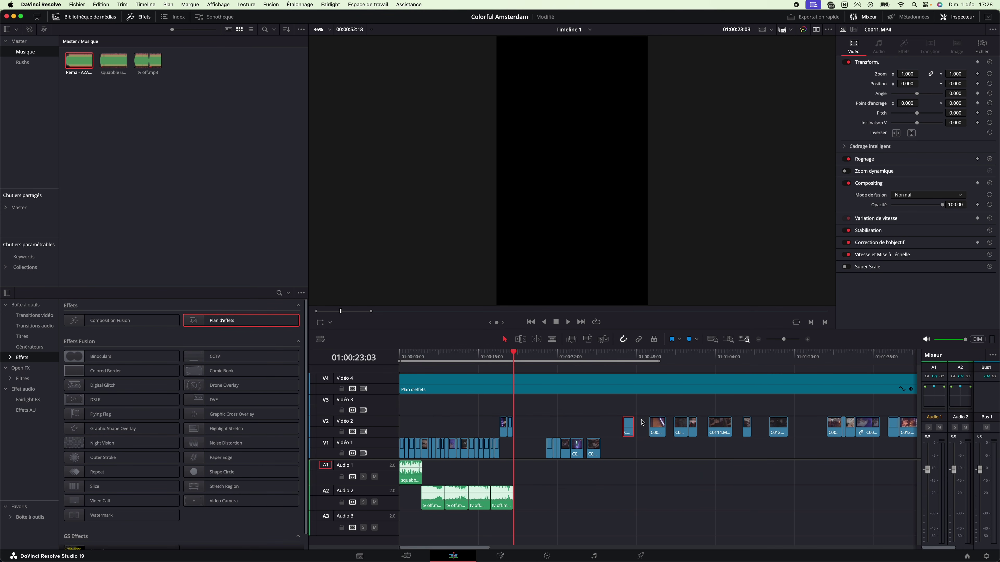
scroll(642, 423, "down", 4)
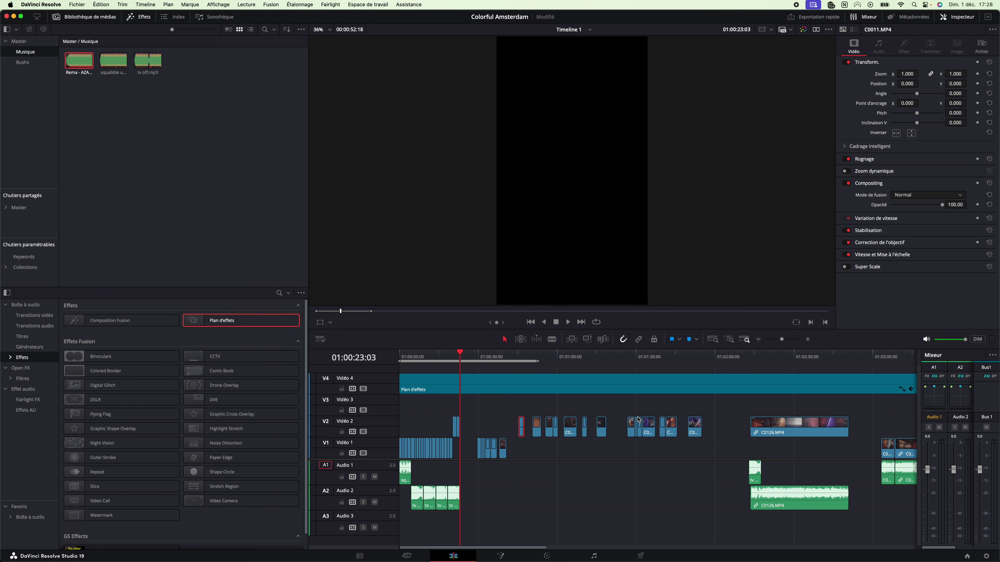
scroll(638, 420, "right", 15)
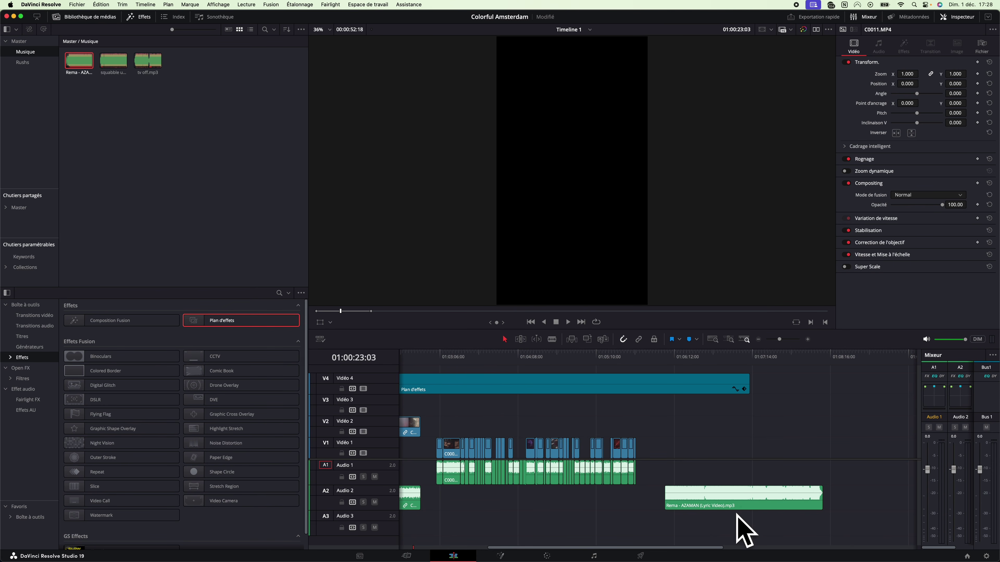
scroll(736, 525, "left", 5)
scroll(828, 485, "right", 3)
scroll(829, 485, "left", 10)
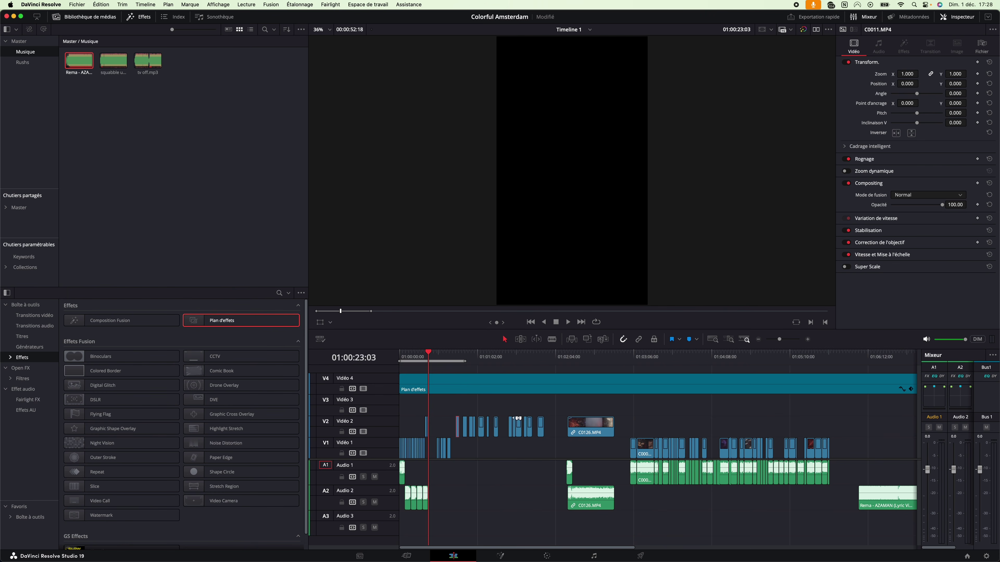
Set the timeline's out point at 01:06:04:14, at the start of the Rema track, and select shot C0085.MP4 on V1.
key("Down")
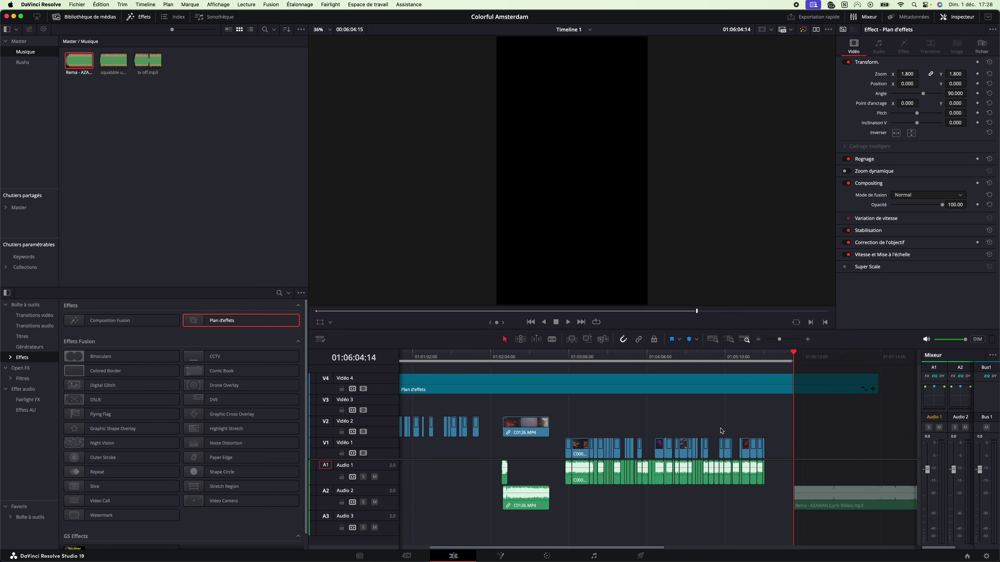
left_click(639, 449)
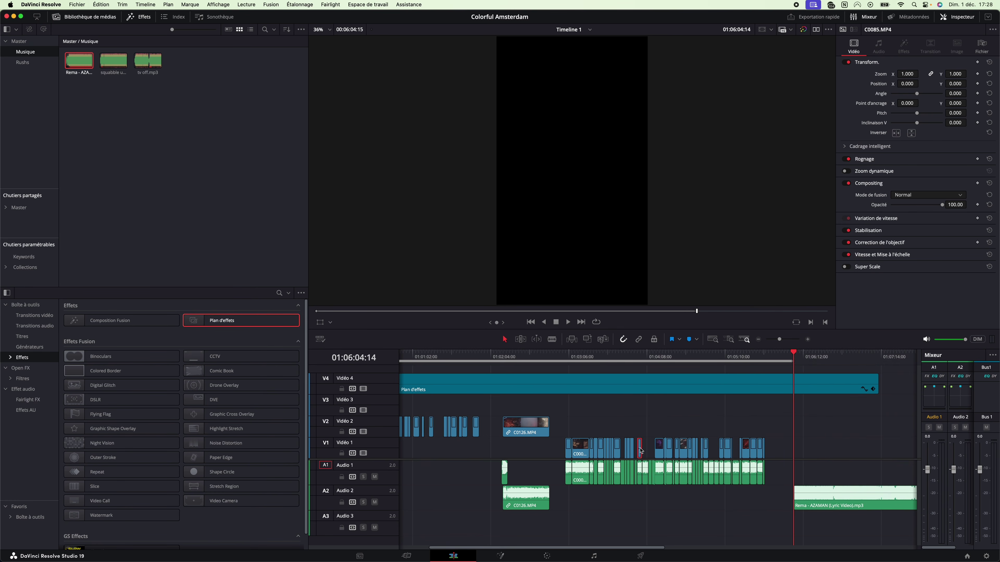
mouse_move(640, 448)
left_mouse_down()
mouse_move(640, 432)
mouse_move(641, 448)
left_mouse_up()
Preview leftover shots on V2 and V1 at 01:00:50:16, 01:00:29:18 and 01:00:34:18, selecting C0026.MP4 on V2.
scroll(645, 429, "left", 3)
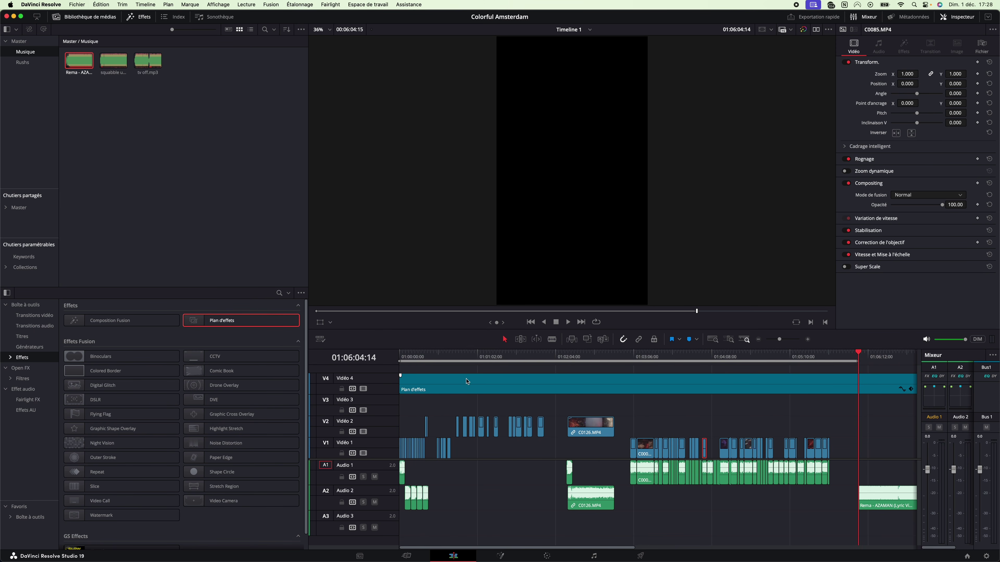
left_click_drag(459, 358, 463, 358)
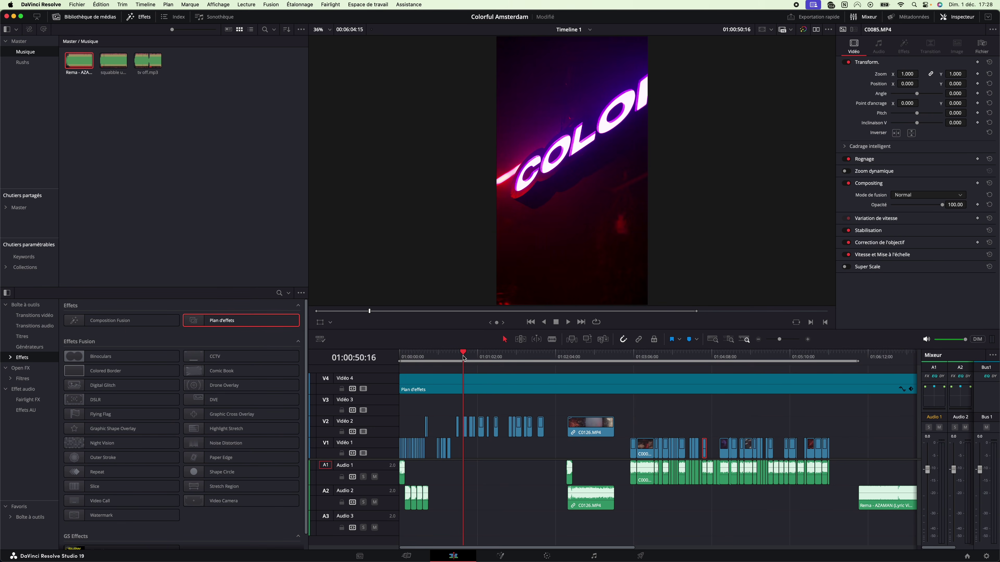
scroll(491, 436, "up", 5)
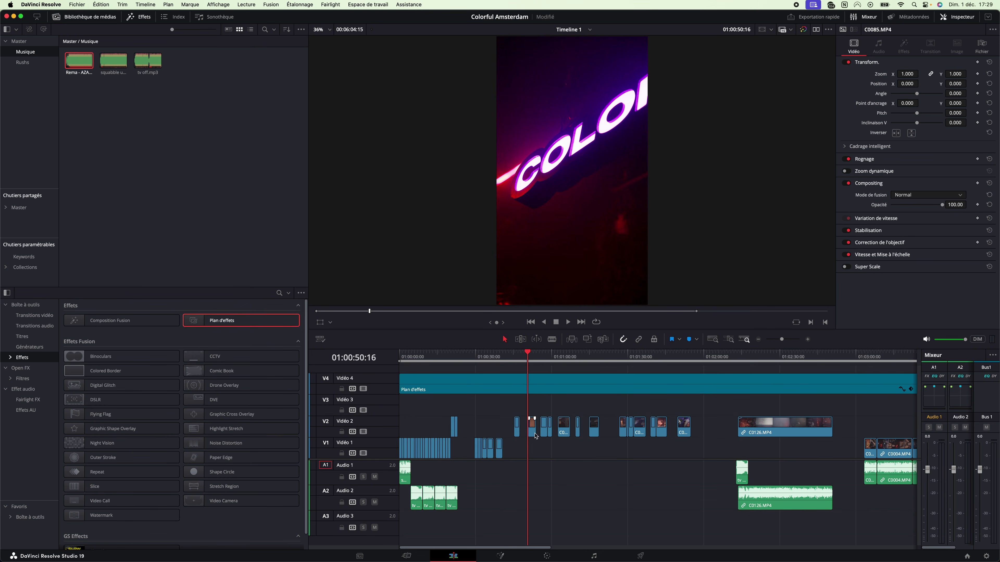
mouse_move(536, 436)
left_mouse_down()
mouse_move(536, 453)
mouse_move(535, 428)
left_mouse_up()
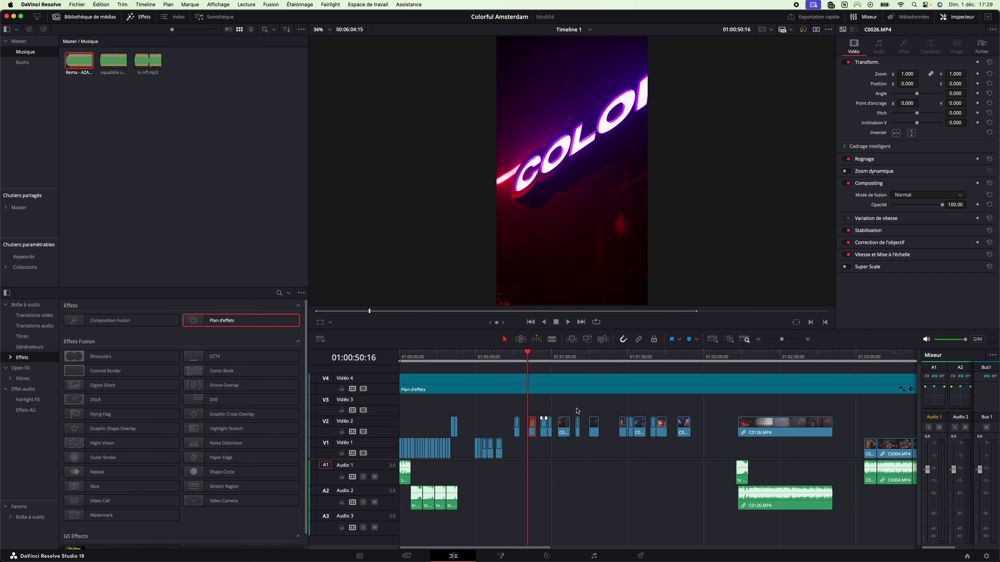
left_click(474, 363)
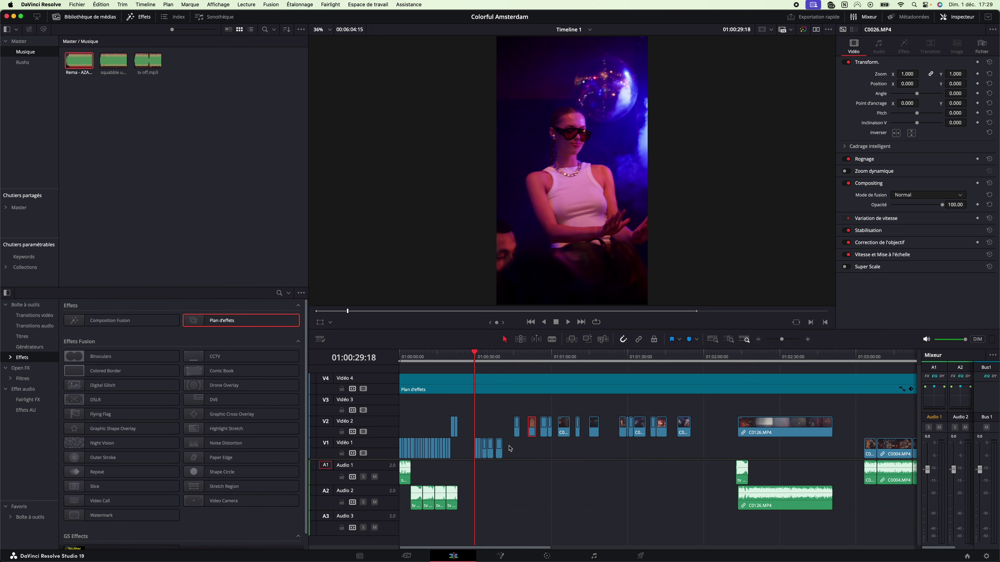
left_click(480, 363)
left_click(488, 359)
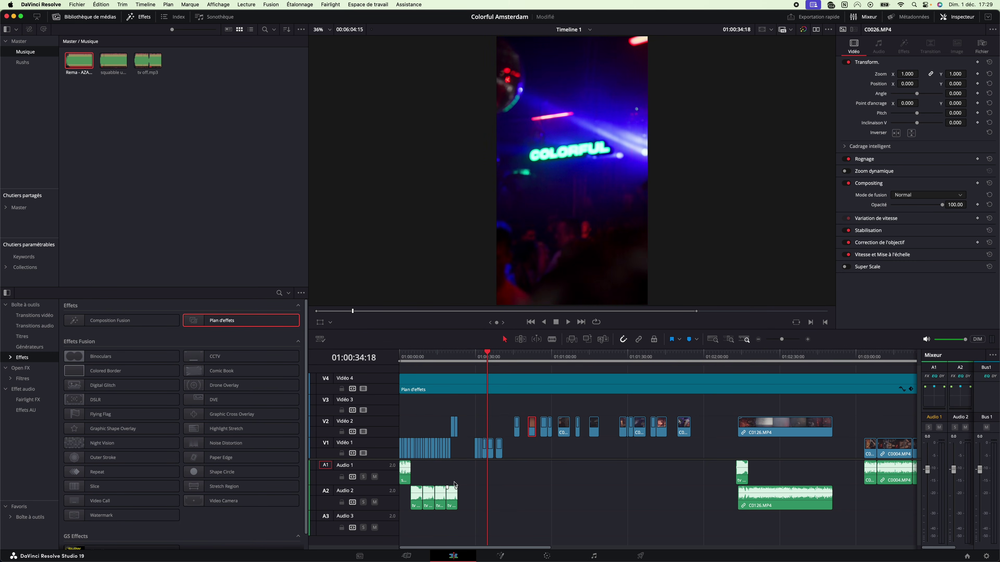
Review the layout of the edited and leftover shots, and play the timeline up to the end of the tv off.mp3 music.
scroll(436, 459, "up", 3)
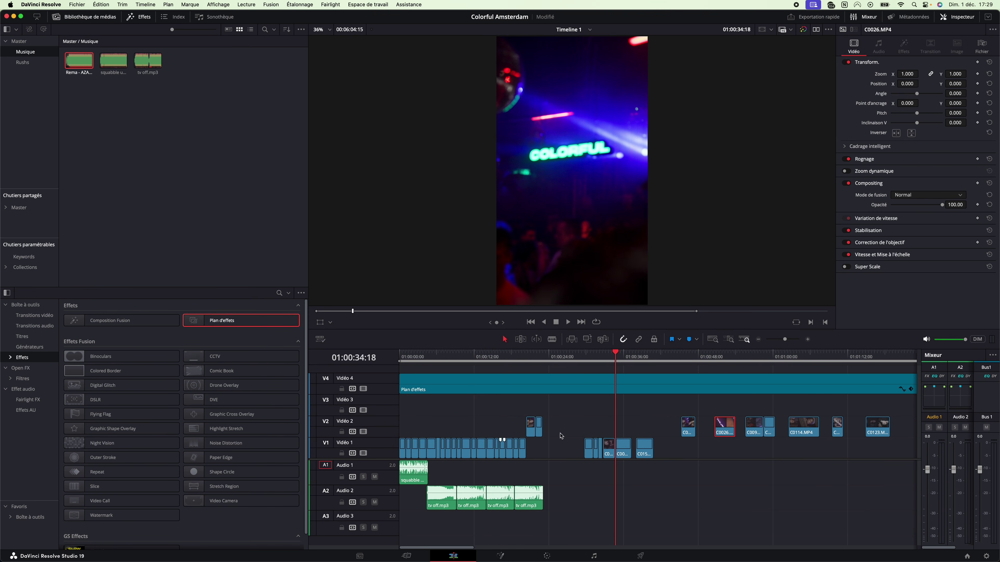
scroll(577, 437, "down", 4)
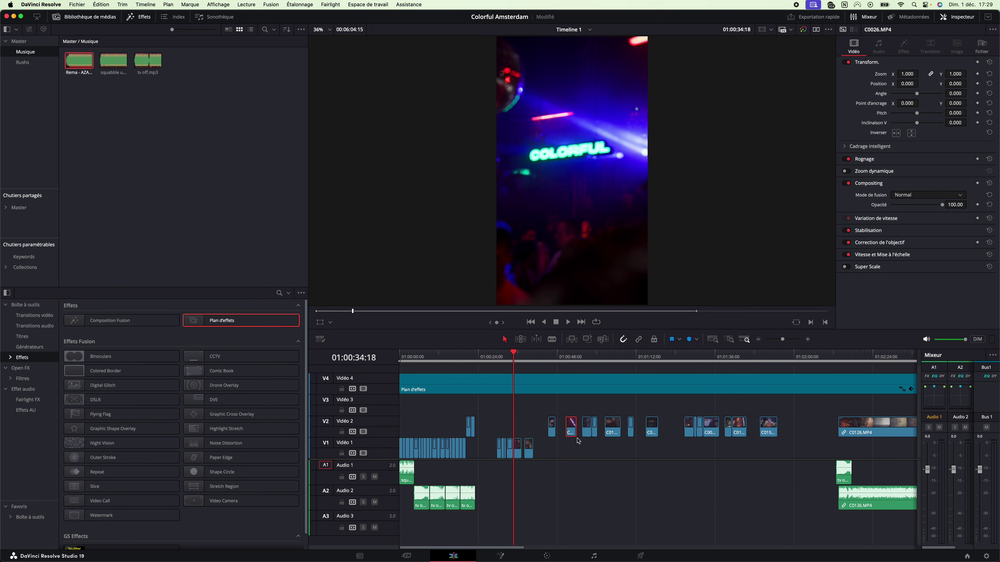
scroll(577, 445, "down", 3)
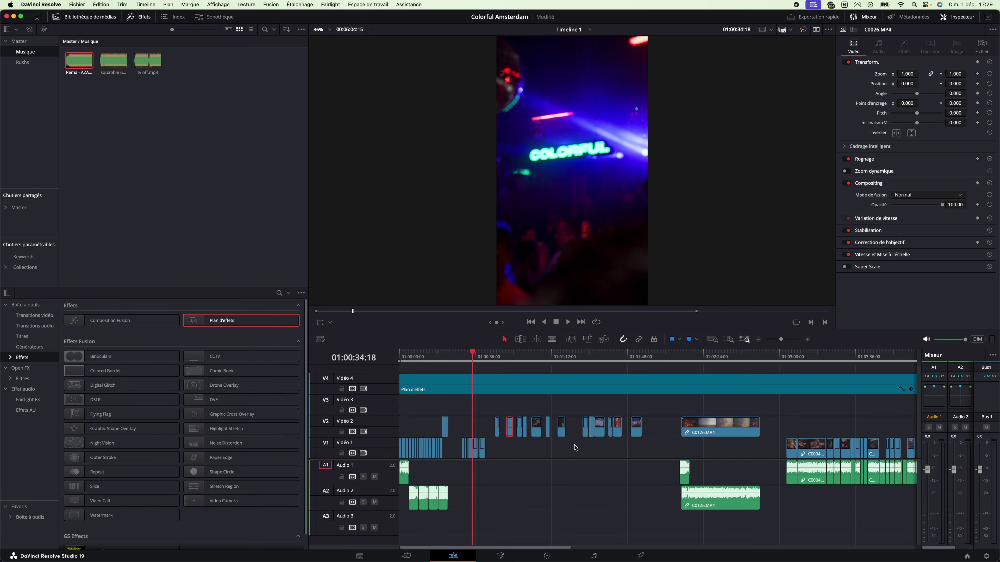
scroll(574, 448, "down", 1)
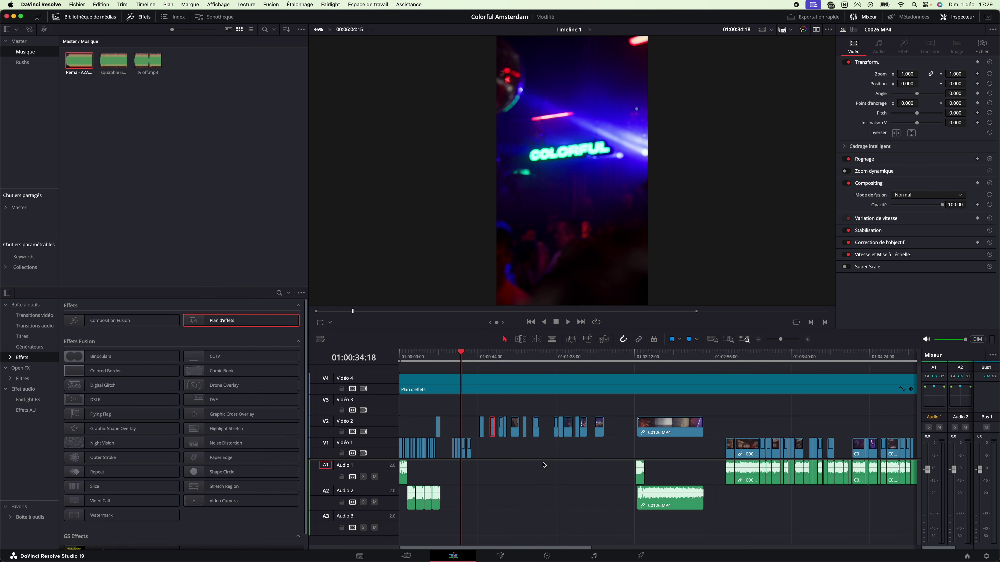
scroll(547, 464, "right", 3)
scroll(549, 468, "down", 6)
scroll(547, 468, "up", 6)
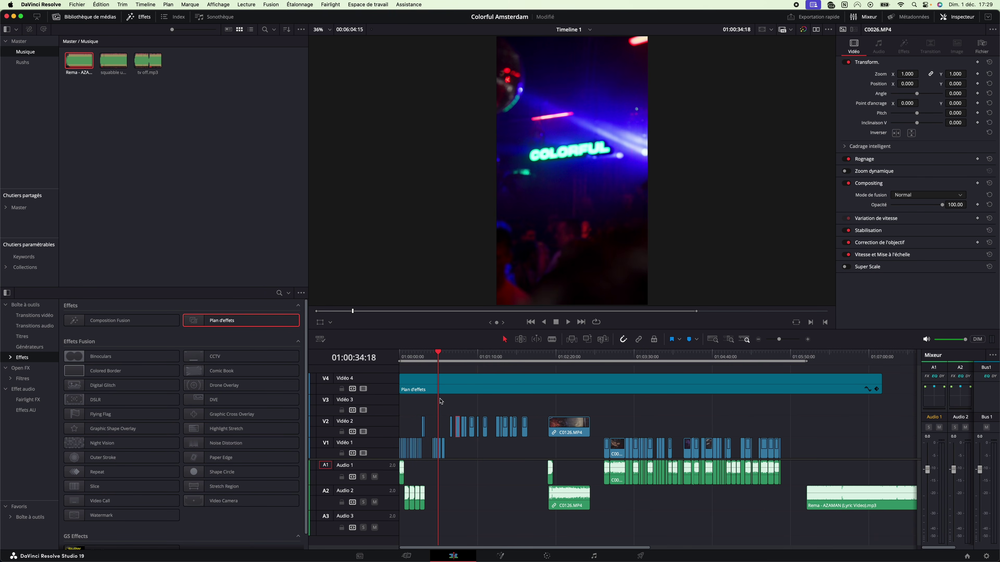
left_click(425, 357)
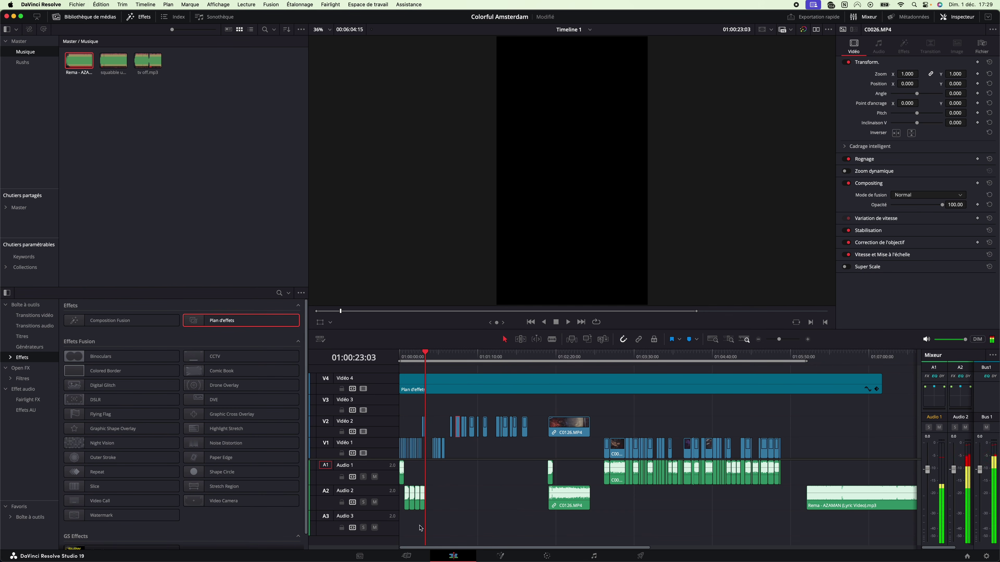
scroll(491, 473, "up", 3)
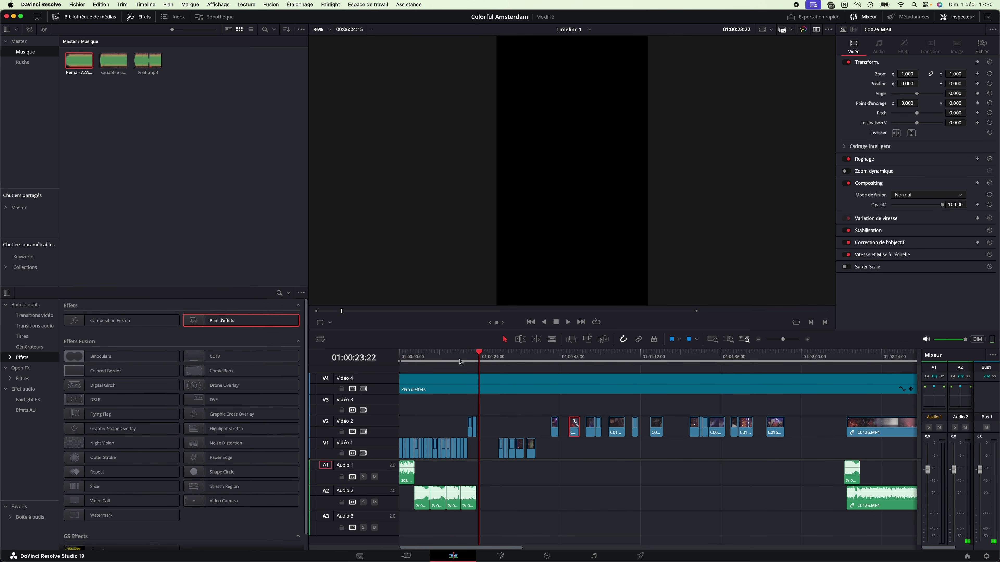
Examine the unused shots beyond the finished edit in Timeline 1, on V2, V1 and their linked audio tracks.
scroll(513, 458, "right", 10)
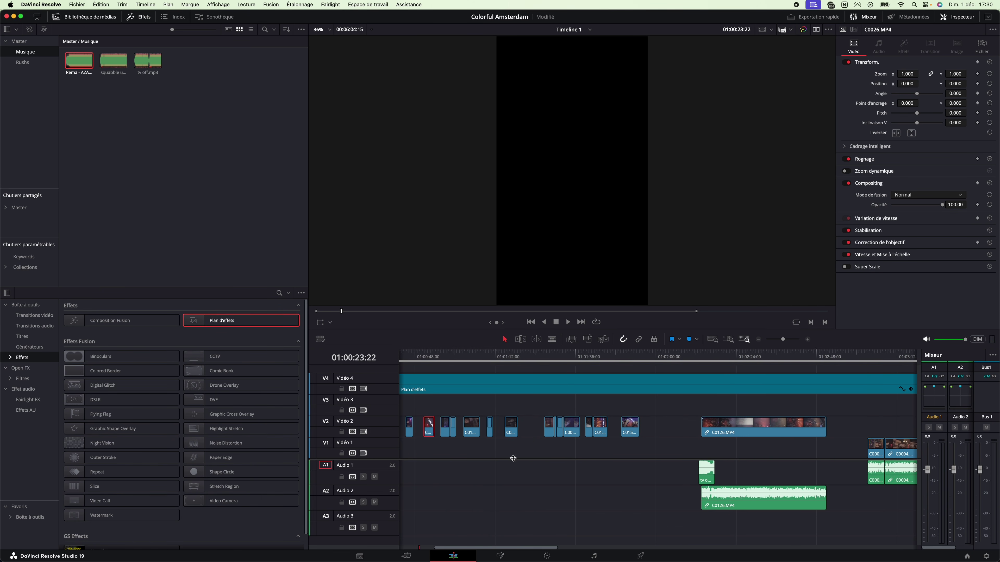
scroll(500, 517, "left", 10)
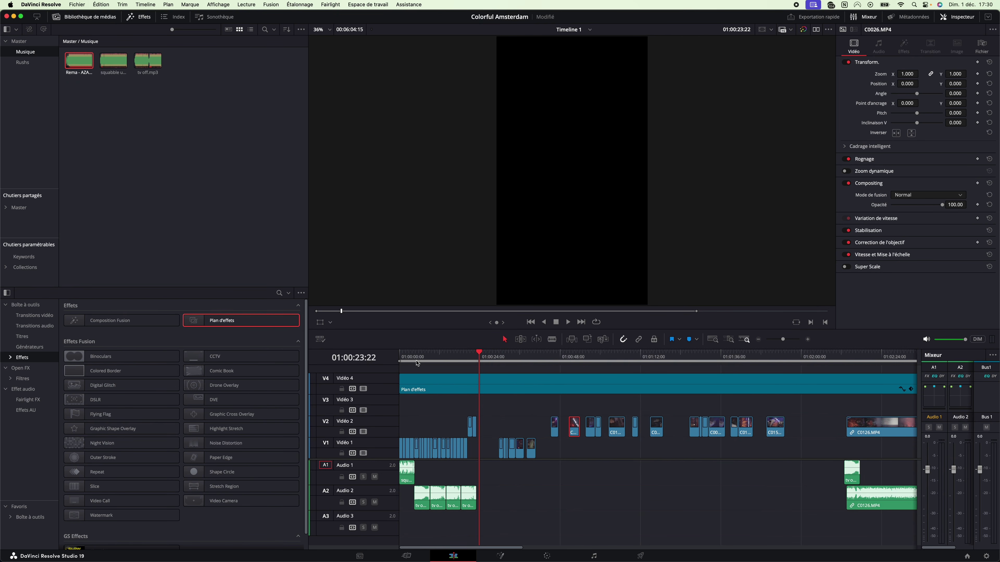
scroll(488, 514, "right", 12)
scroll(488, 514, "right", 10)
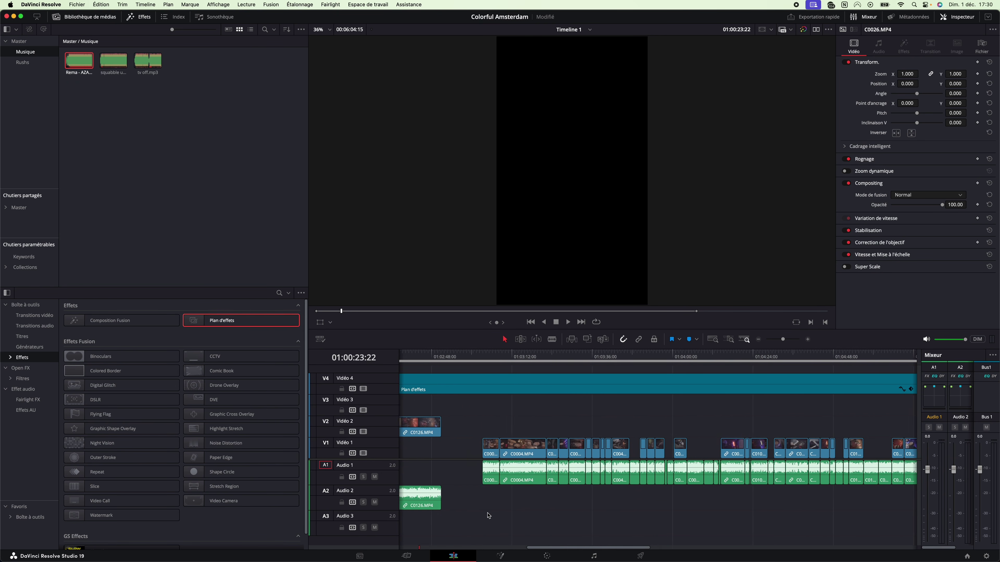
scroll(496, 524, "left", 12)
scroll(499, 528, "left", 15)
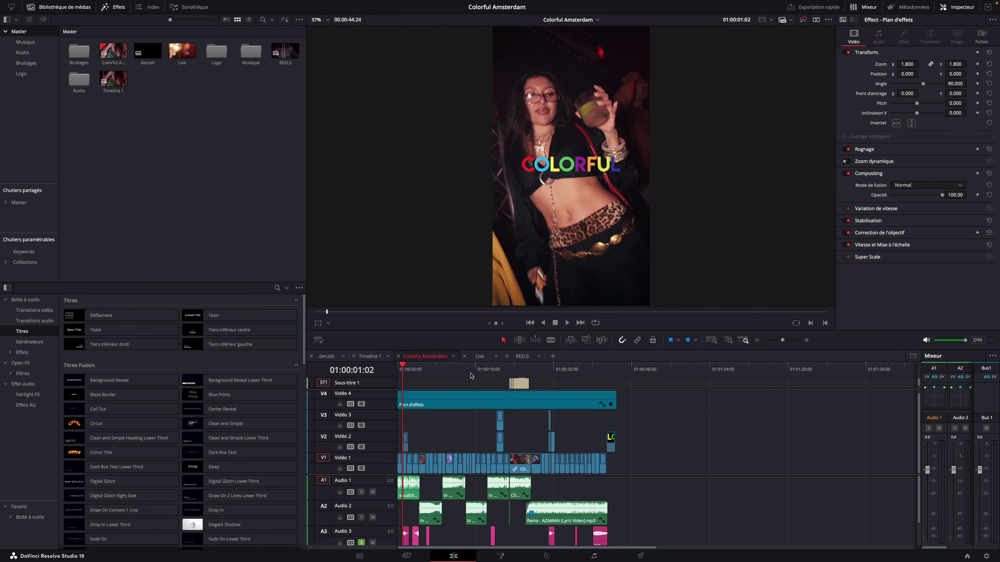
Examine the video tracks and the sound effects on A3 and A4 of the Colorful Amsterdam timeline.
scroll(448, 421, "up", 1)
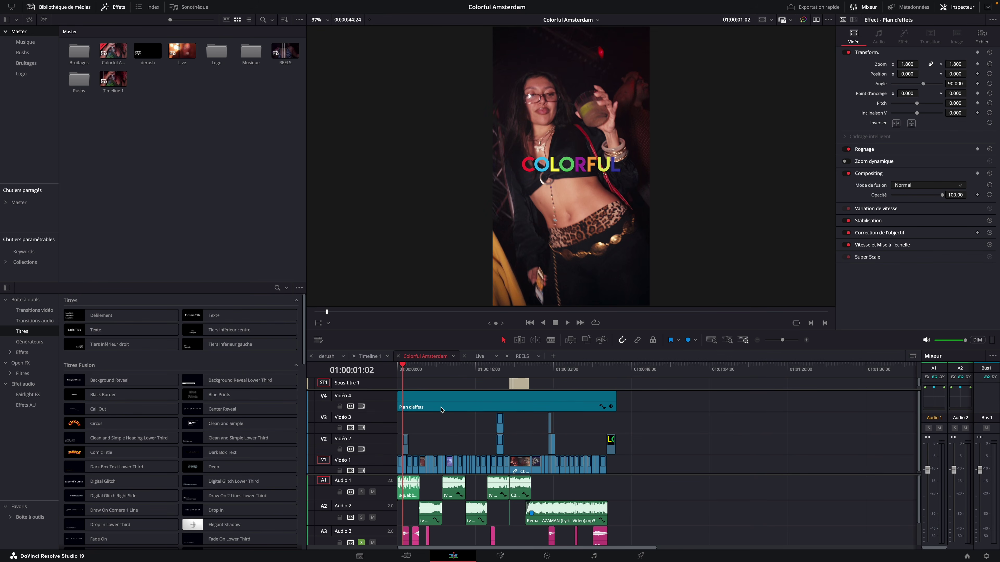
scroll(461, 427, "down", 1)
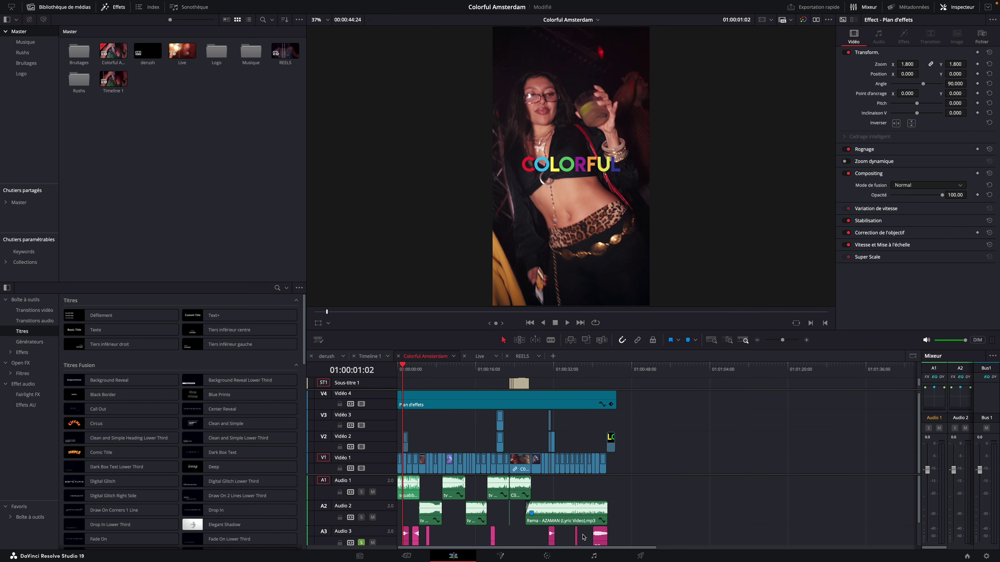
scroll(584, 538, "down", 2)
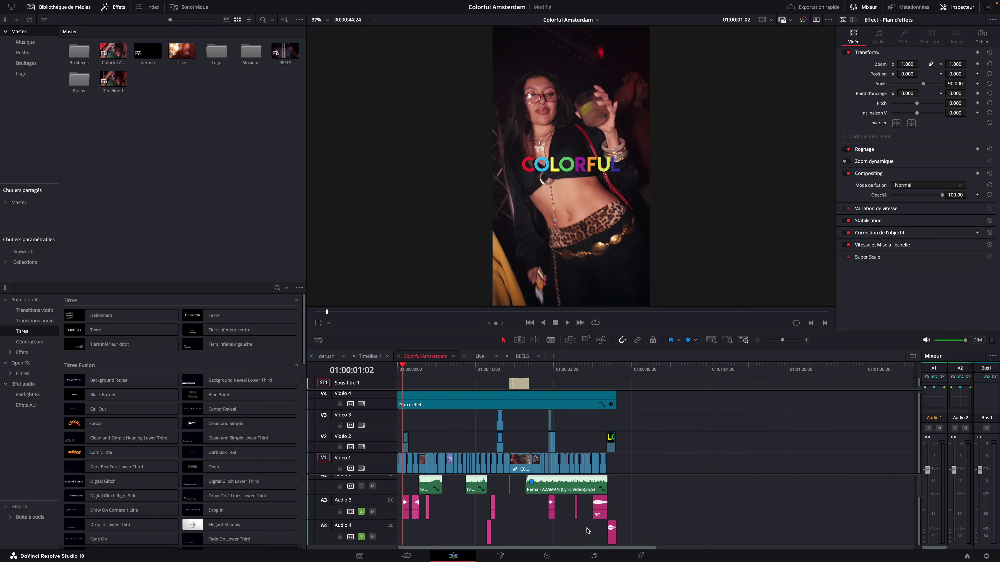
scroll(448, 528, "up", 2)
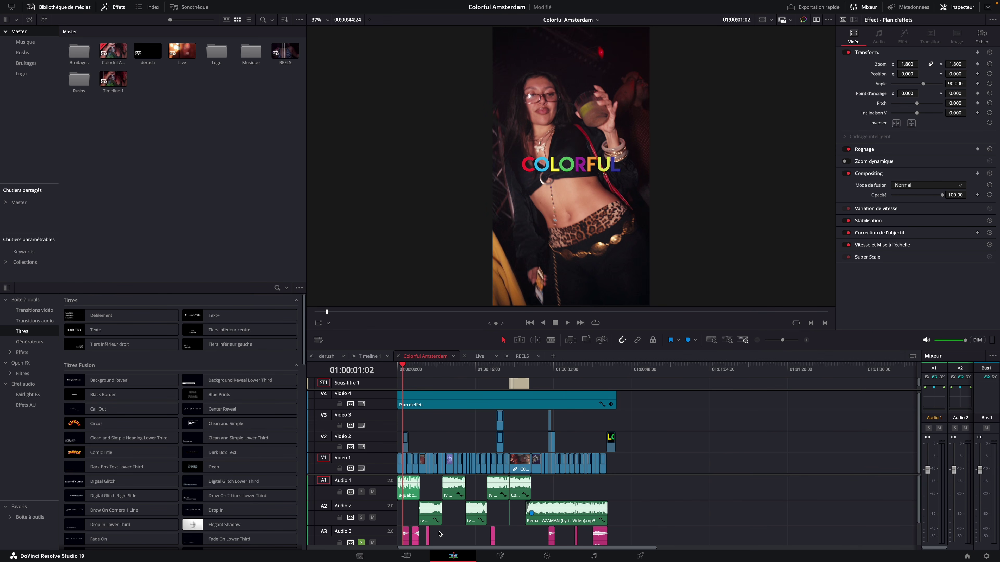
scroll(408, 511, "down", 2)
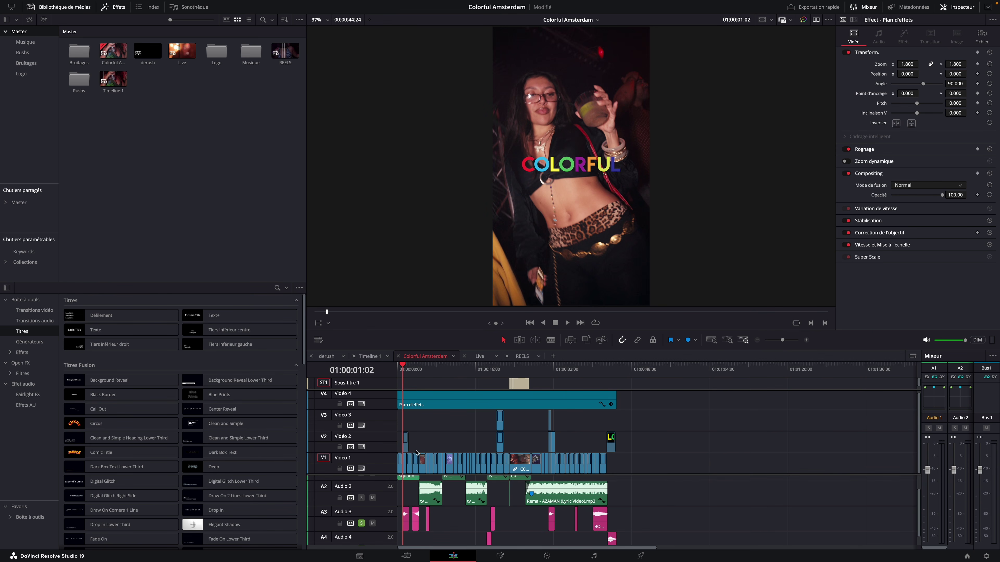
Play the opening shots with their A3 sound effects and place the playhead at 01:00:03:04.
key("space")
left_click(402, 370)
key("space")
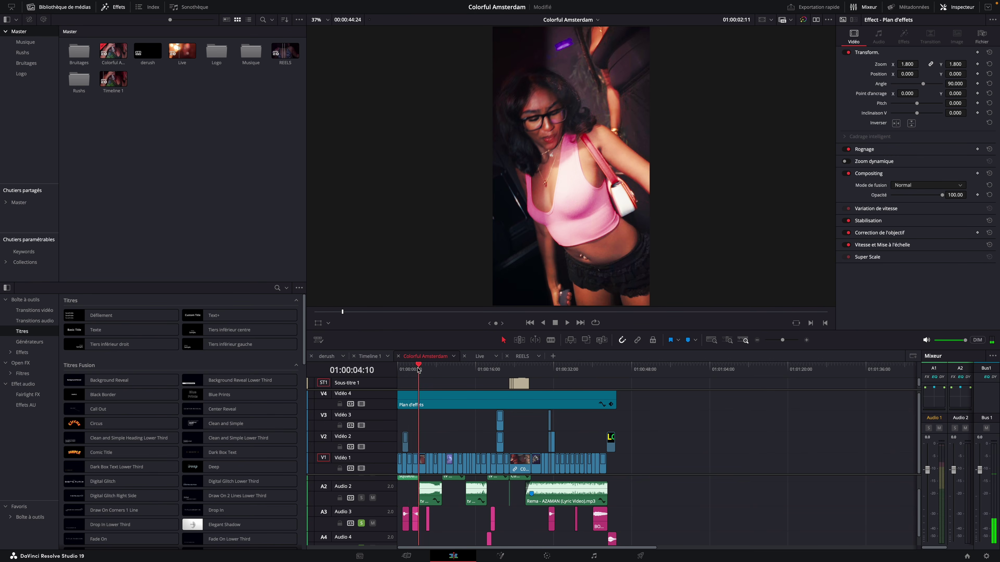
key("space")
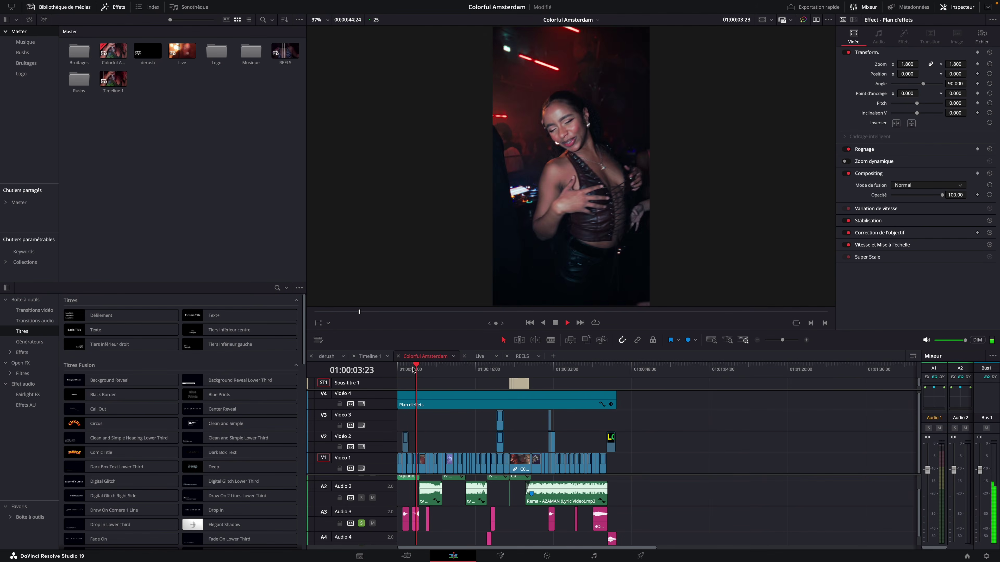
left_click(412, 369)
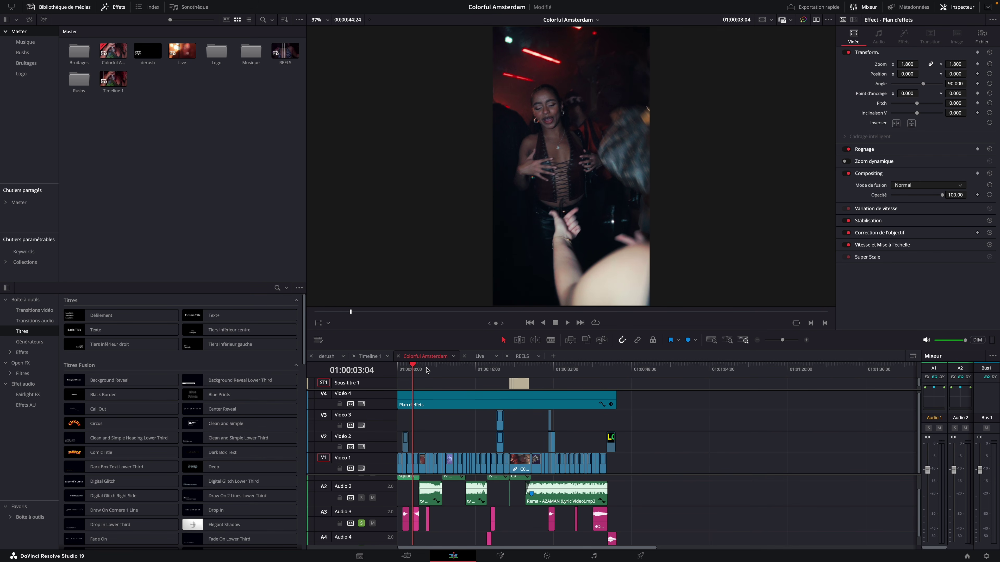
Play the short sound effect on A4 from 01:00:18:11, under the dancing woman's shot.
left_click_drag(427, 368, 488, 374)
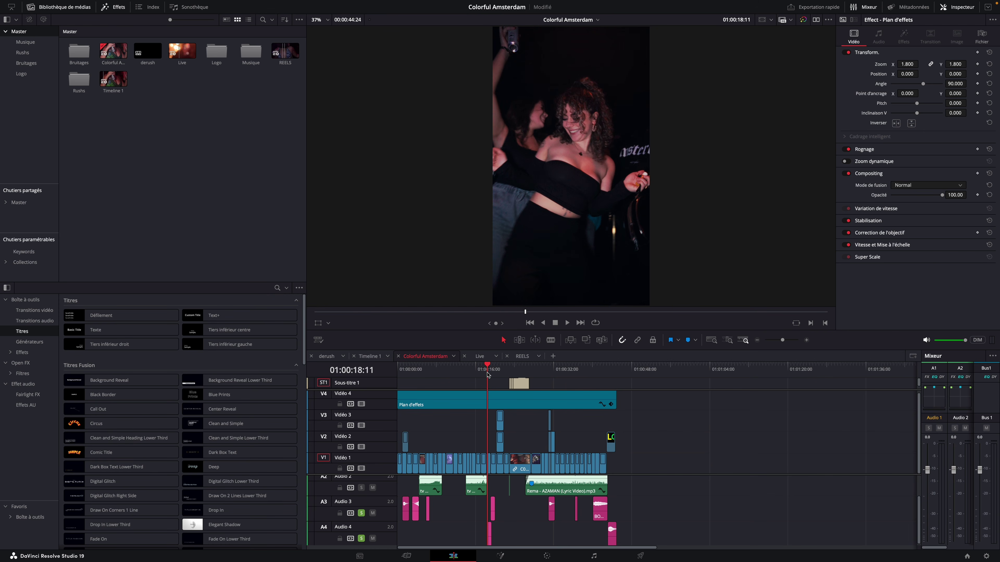
key("space")
left_click(488, 374)
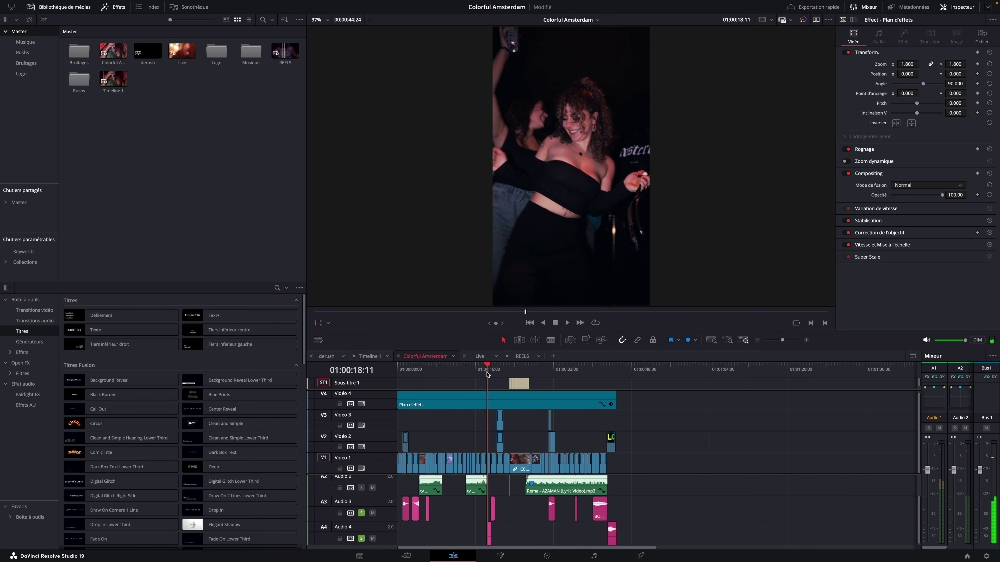
key("space")
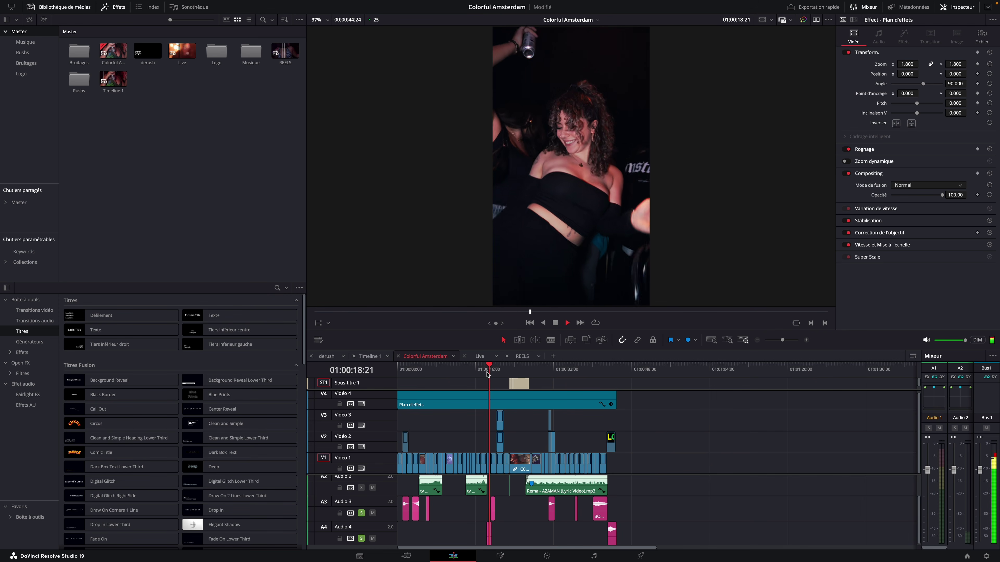
key("space")
Preview the tilted COLORFUL text effect at 01:00:31:00 and play the camera shot with its A3 sound effect from 01:00:36:10.
left_click_drag(551, 372, 550, 371)
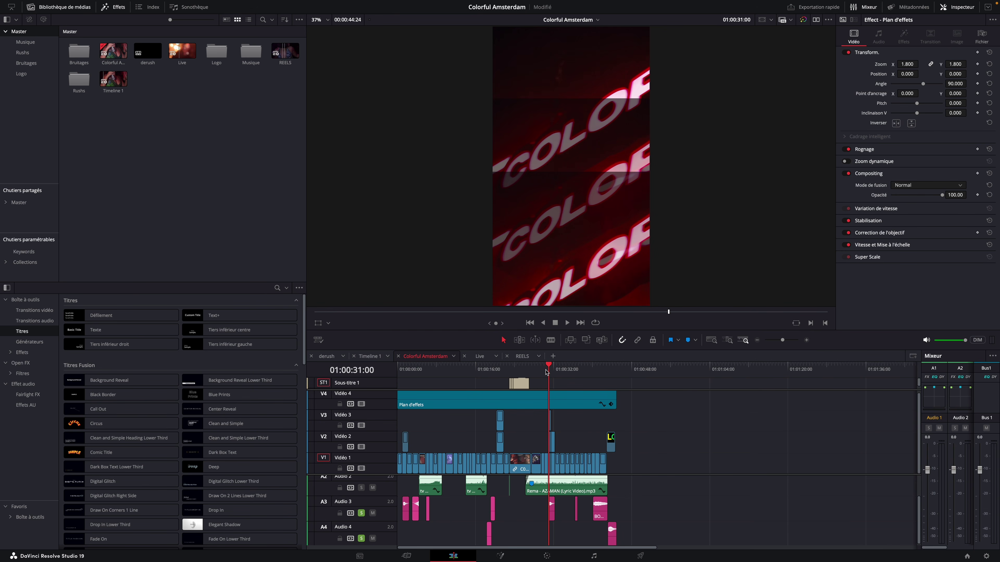
left_click_drag(546, 372, 575, 371)
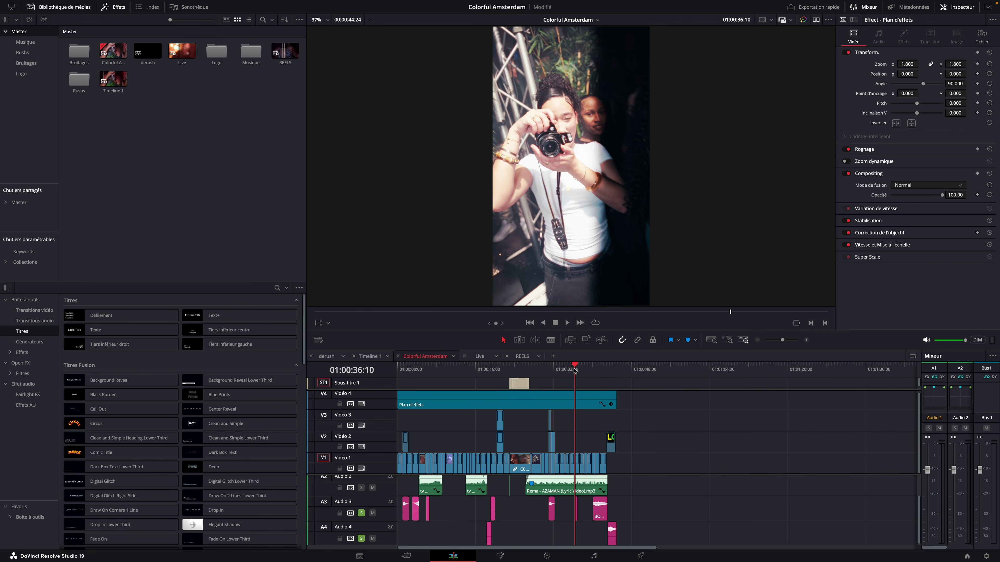
key("space")
key("space")
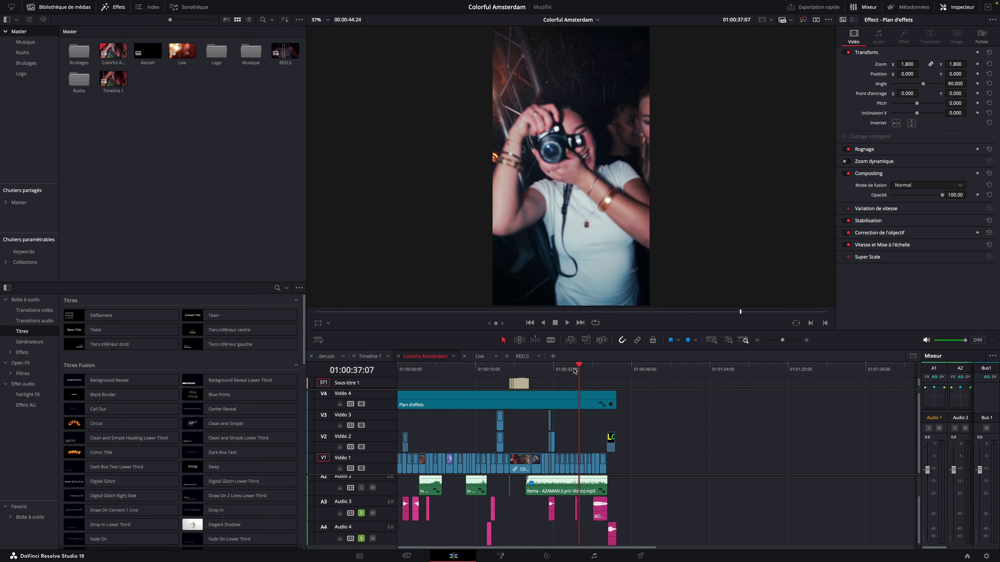
Play the closing shots and their A3 sound effect from 01:00:39:22, and review the audio track layout.
left_click_drag(575, 371, 593, 373)
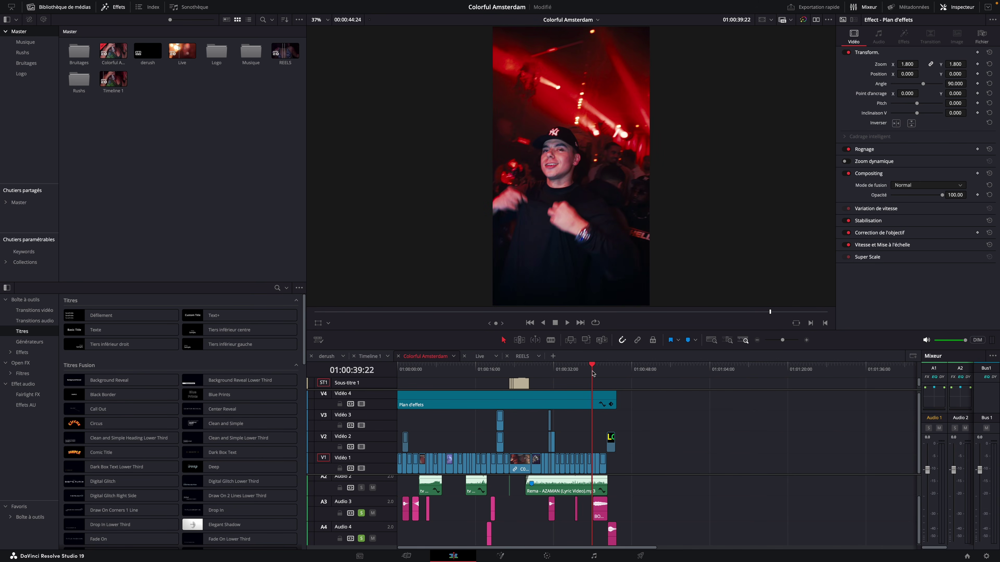
key("space")
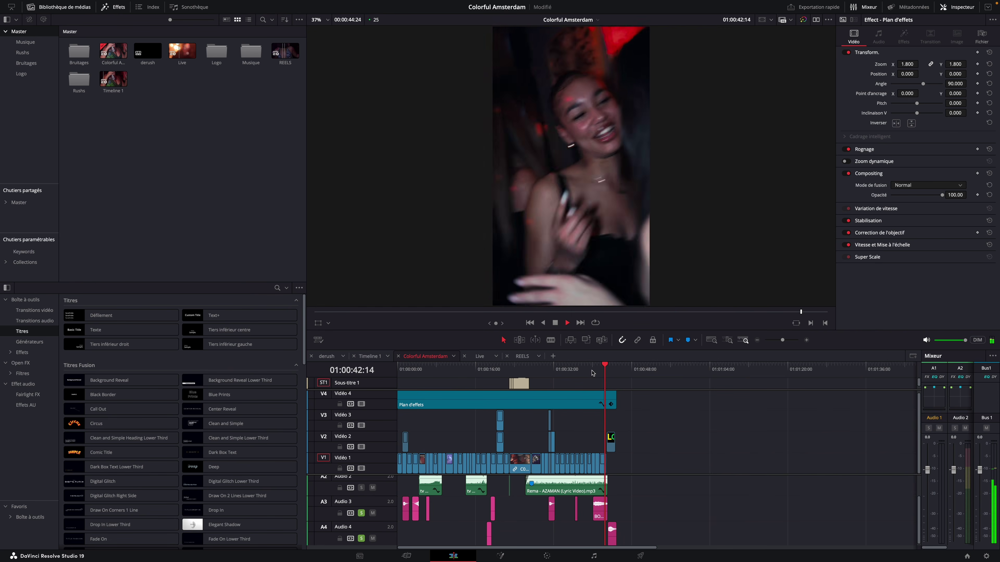
key("space")
scroll(422, 484, "up", 2)
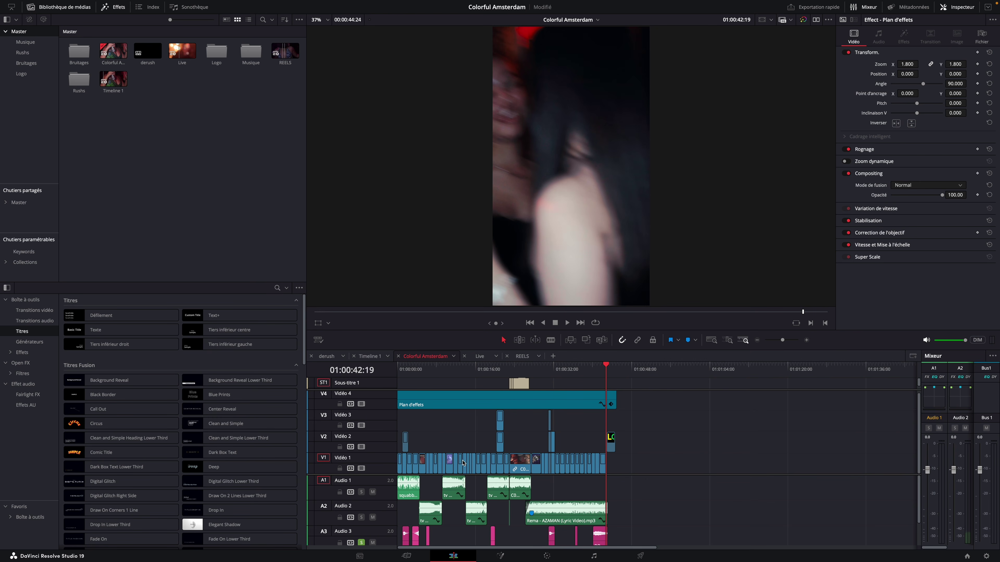
scroll(458, 485, "down", 1)
scroll(457, 488, "up", 1)
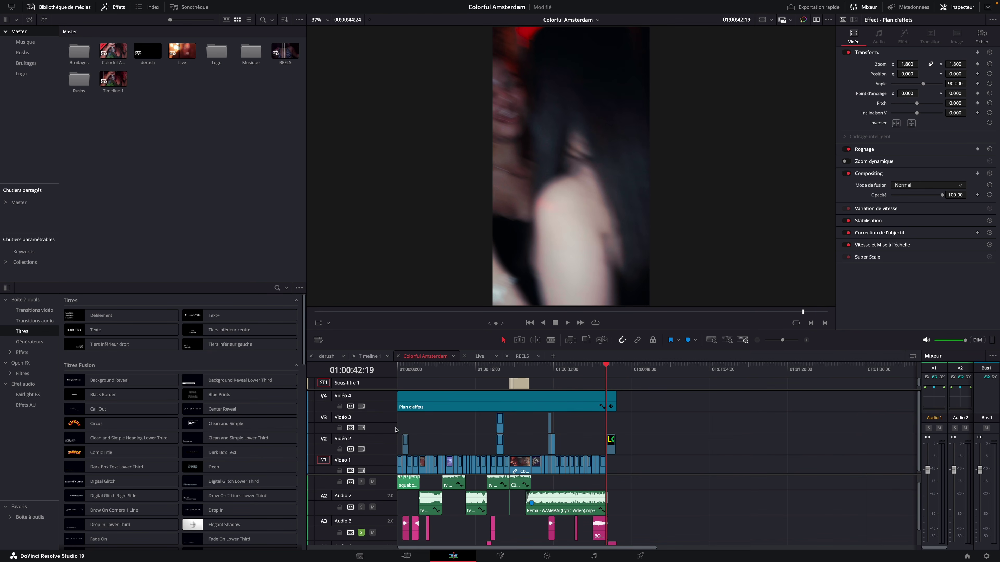
Solo Audio 1 to hear the subtitled microphone shout from 01:00:23:00, and check its yellow captions up to 01:00:27:01.
left_click(510, 370)
key("space")
key("space")
scroll(526, 481, "up", 1)
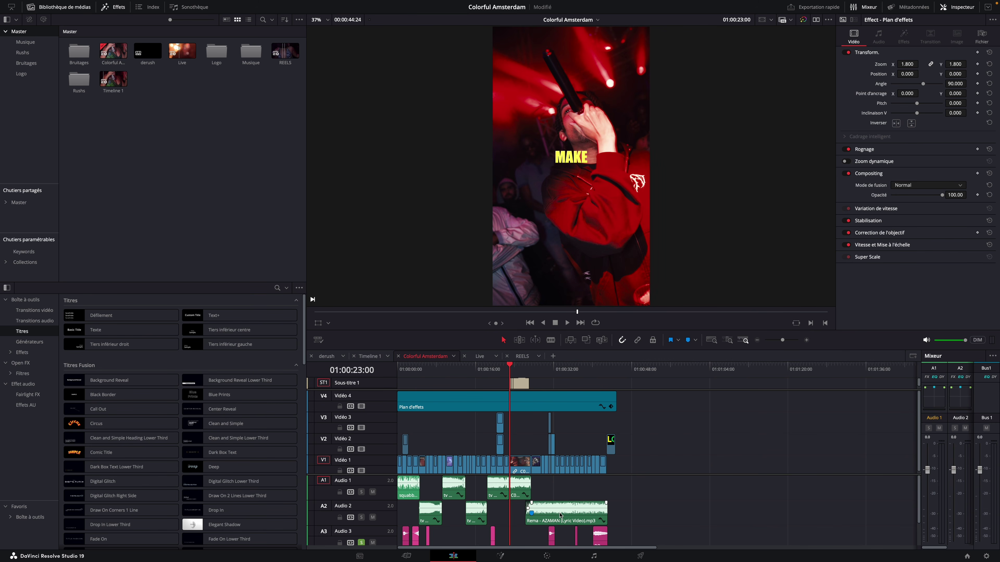
left_click(361, 492)
key("space")
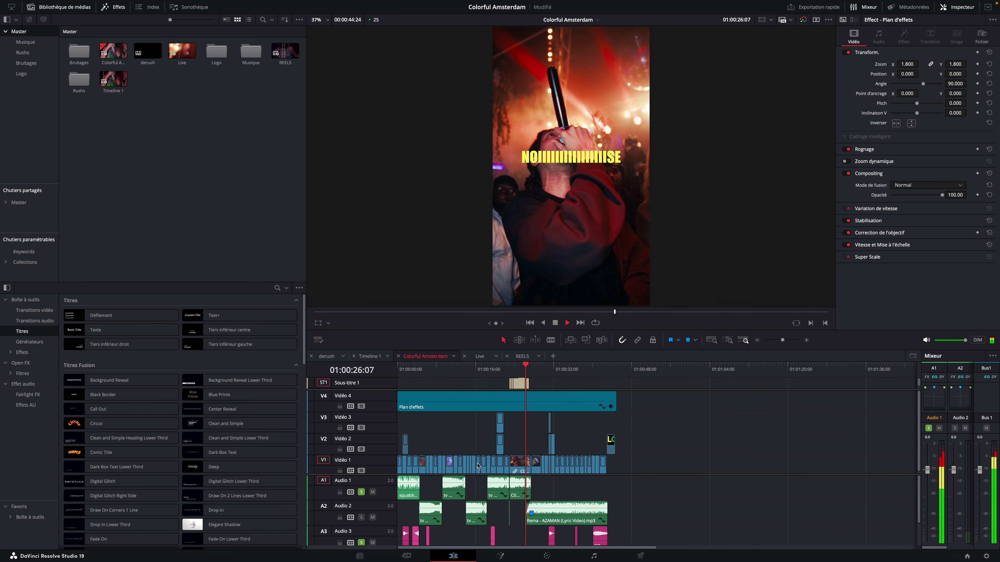
key("space")
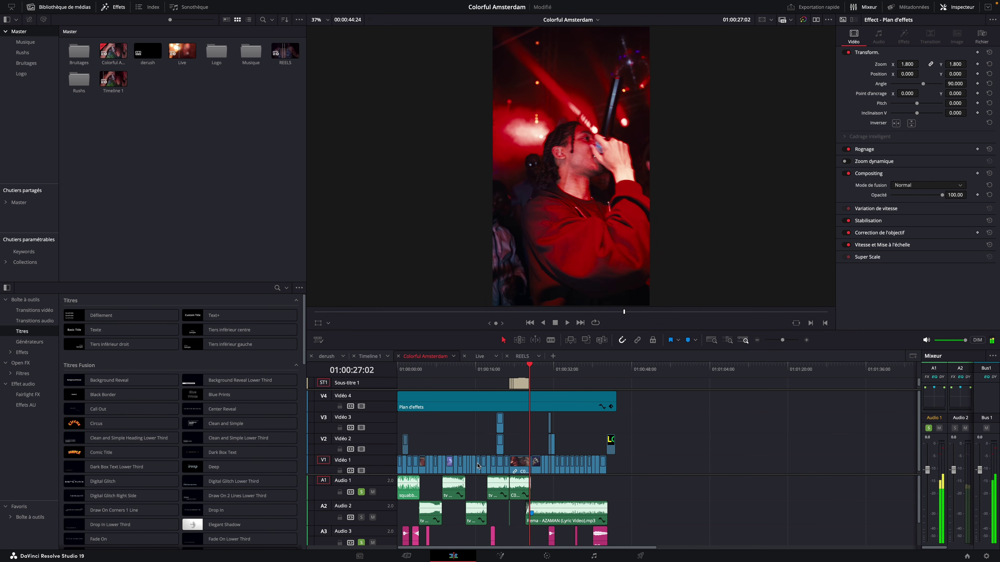
left_click_drag(524, 371, 515, 372)
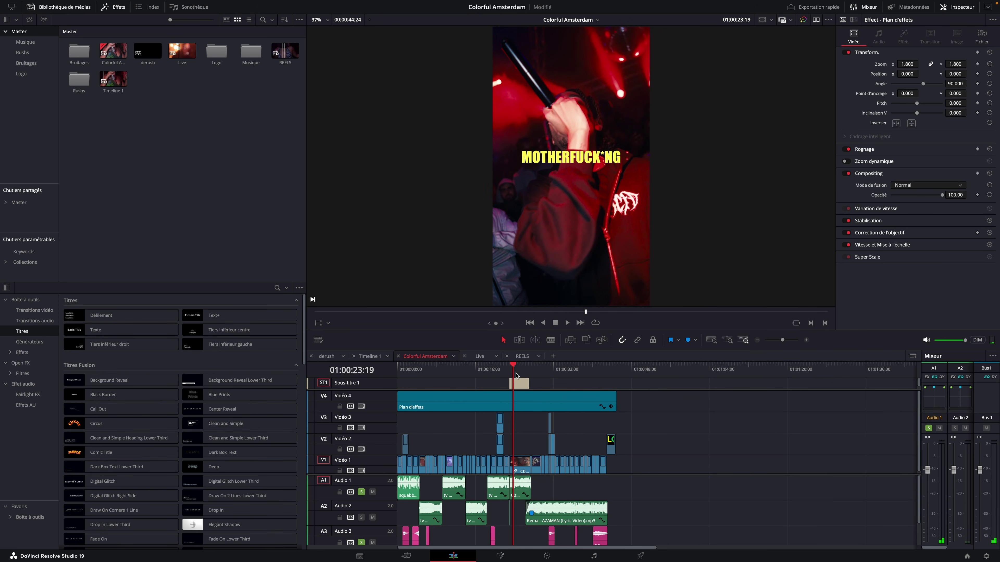
left_click(529, 372)
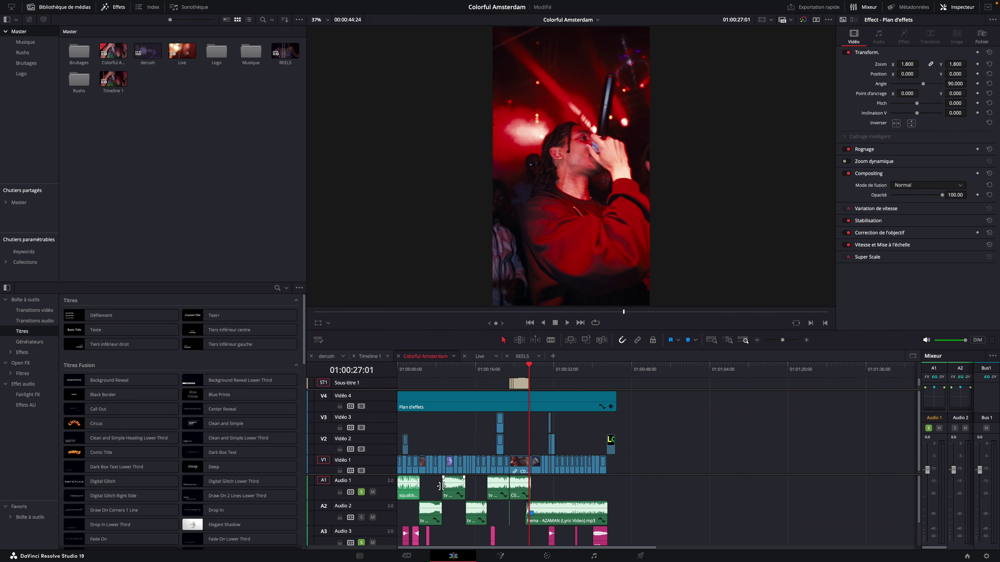
Solo Audio 2 instead of Audio 1, play the Rema track from 01:00:27:01, and save the project.
left_click(361, 517)
left_click(361, 491)
key("space")
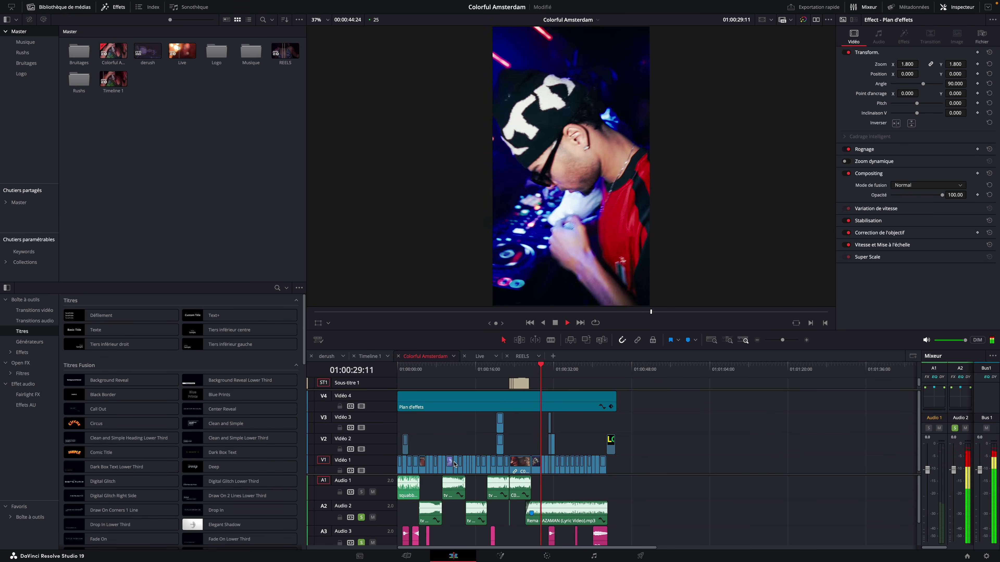
key("space")
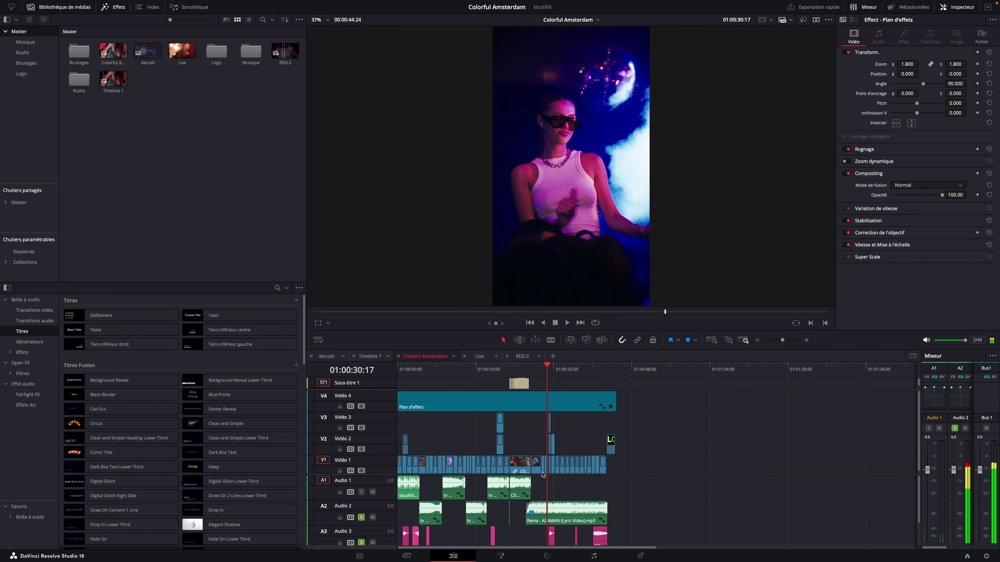
key("ctrl+s")
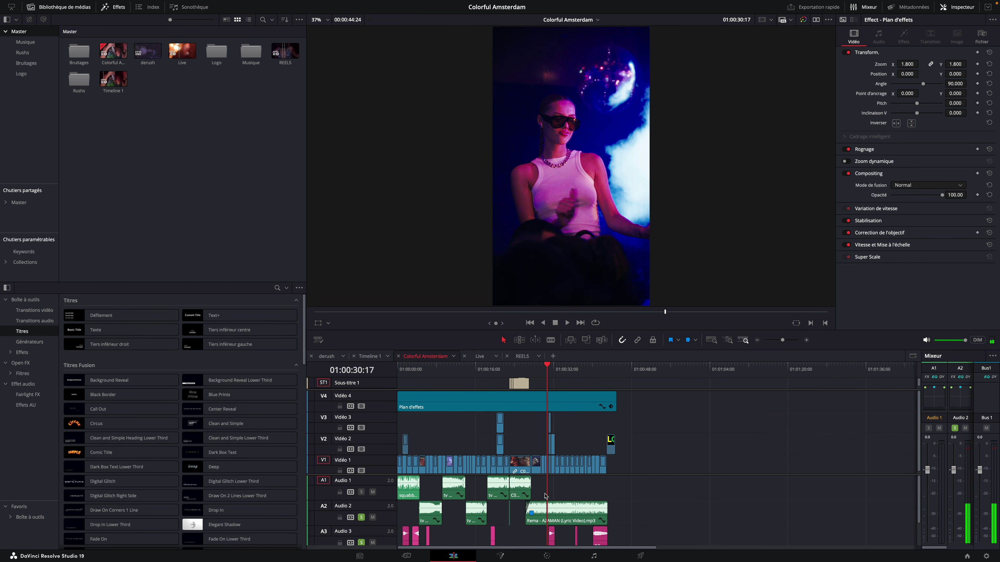
Open the Color page, select shot 37 on V1 and show its frame at 01:00:32:23.
left_click(545, 557)
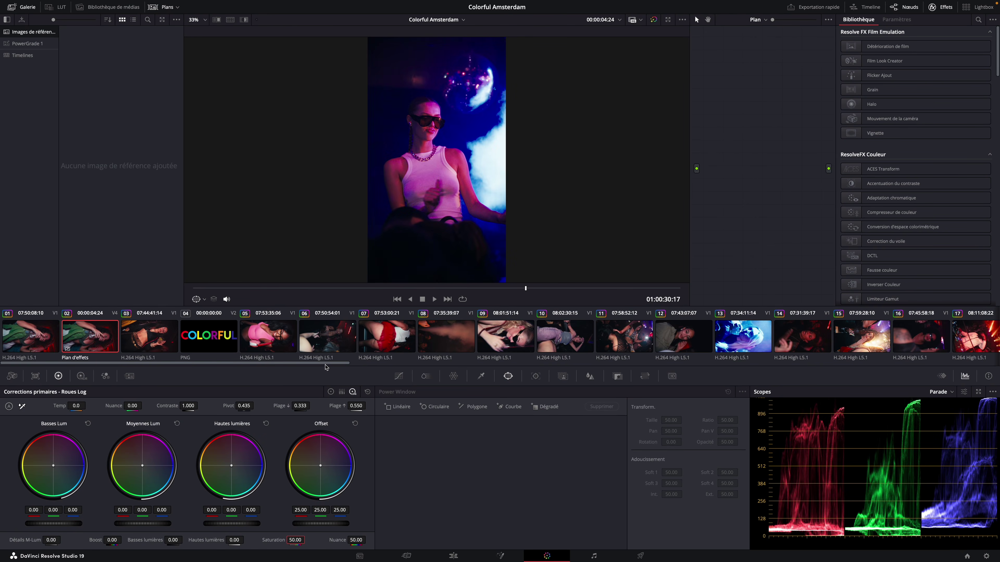
left_click_drag(325, 367, 487, 398)
left_click(328, 345)
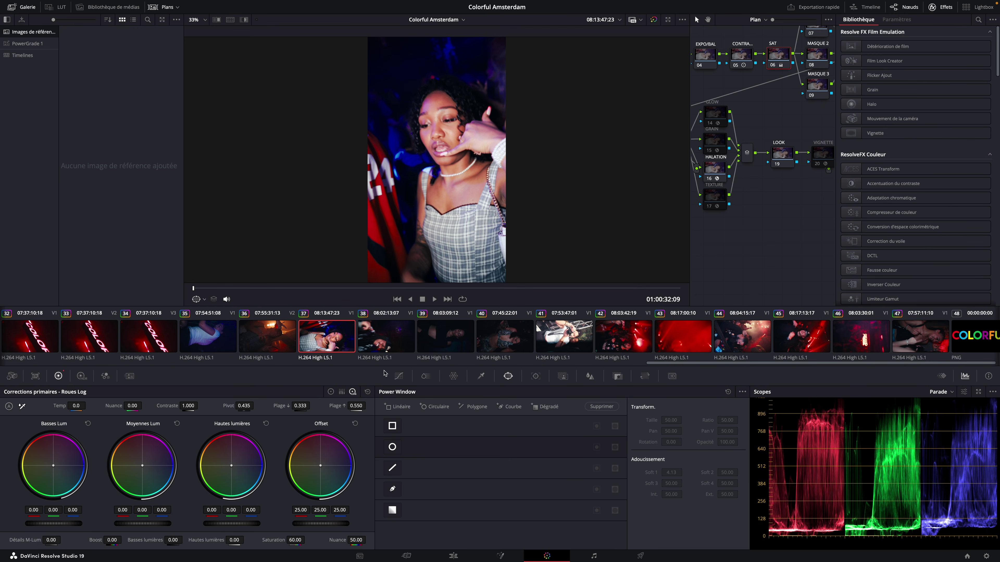
left_click_drag(514, 289, 489, 290)
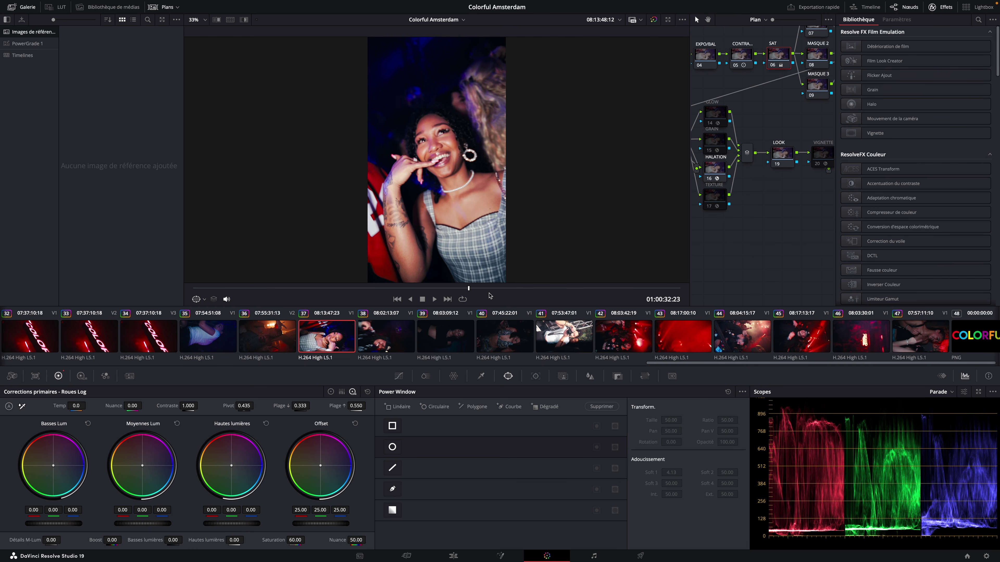
Hide the effects library to widen the node graph and bring shot 37's grading nodes, from NR to LOOK, into view.
left_click(942, 7)
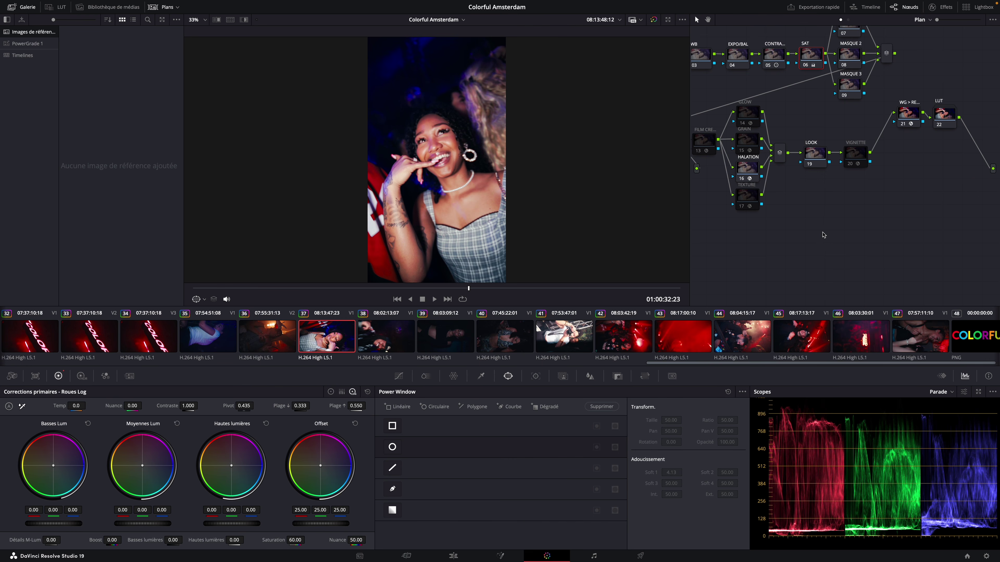
left_click_drag(879, 223, 945, 262)
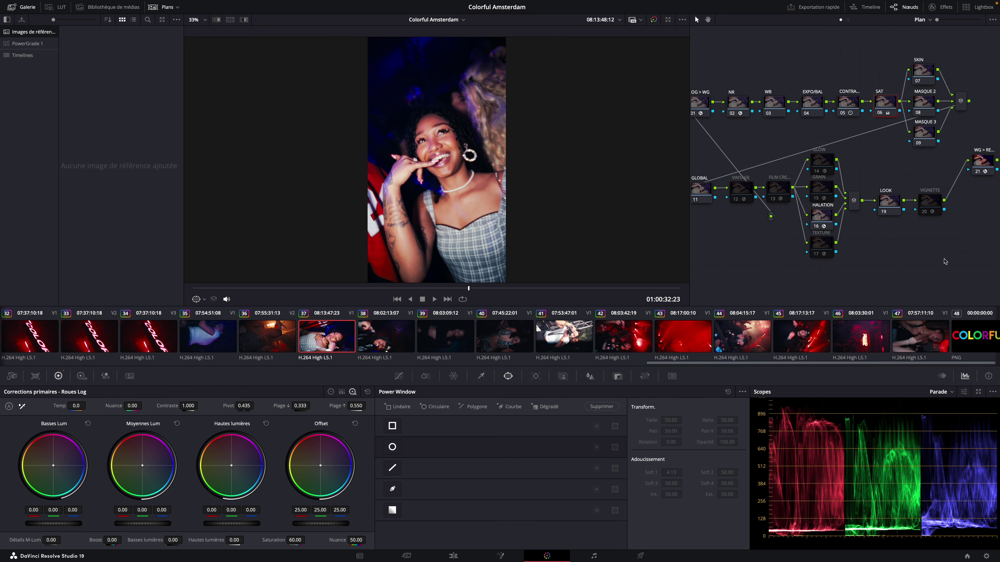
Examine shot 37's whole node graph, from LOG > WG and the SKIN and MASQUE nodes through GLOBAL, HALATION and LOOK to the final LUT.
left_click_drag(767, 161, 753, 166)
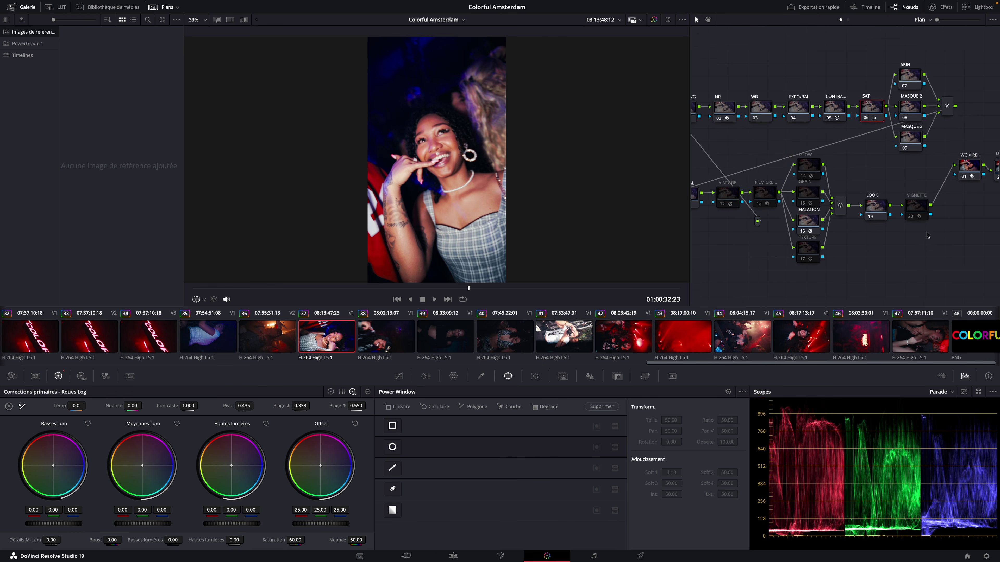
scroll(928, 235, "down", 3)
scroll(926, 279, "up", 3)
scroll(986, 259, "down", 2)
scroll(976, 227, "up", 2)
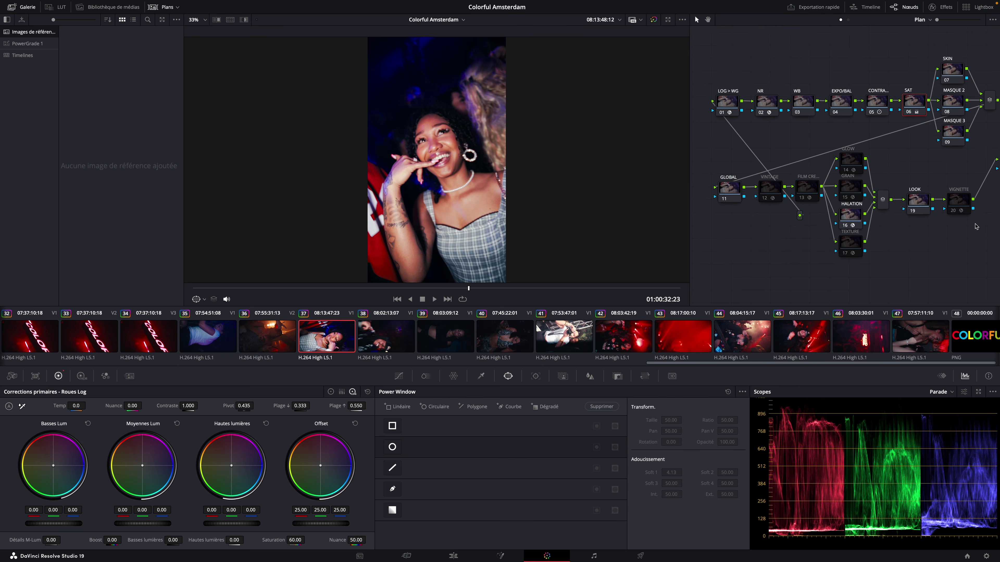
scroll(774, 142, "down", 3)
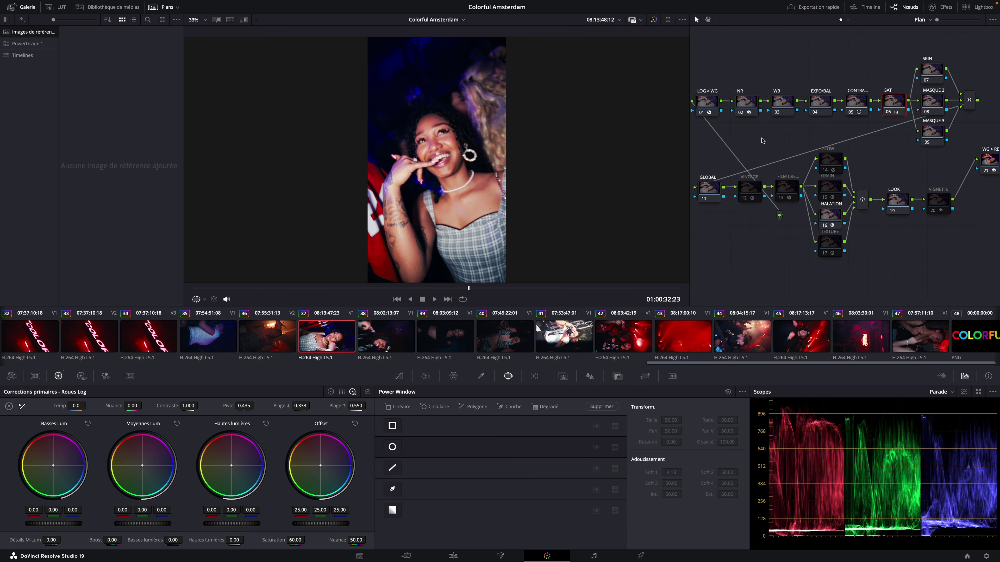
scroll(771, 146, "up", 3)
scroll(783, 148, "left", 2)
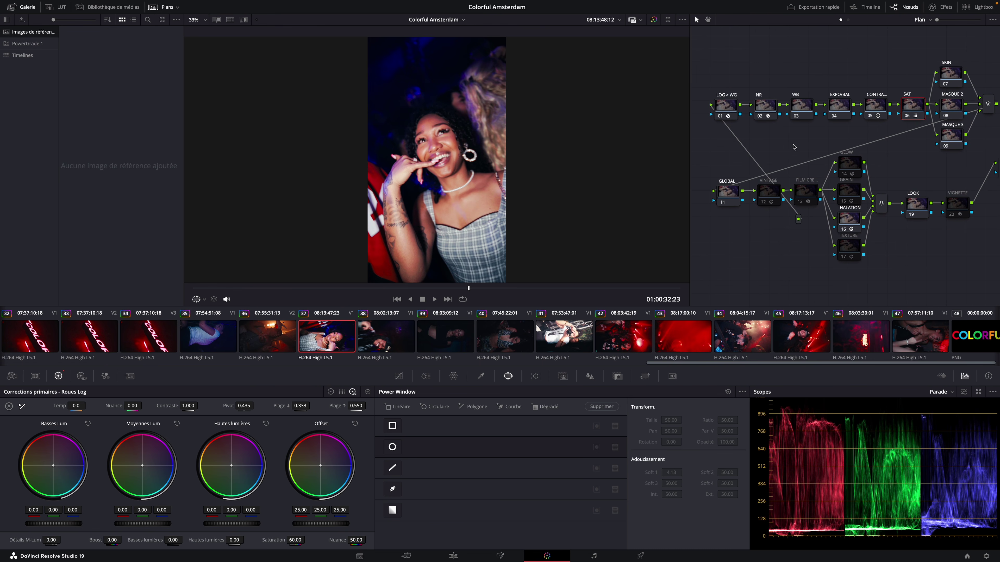
scroll(783, 136, "right", 3)
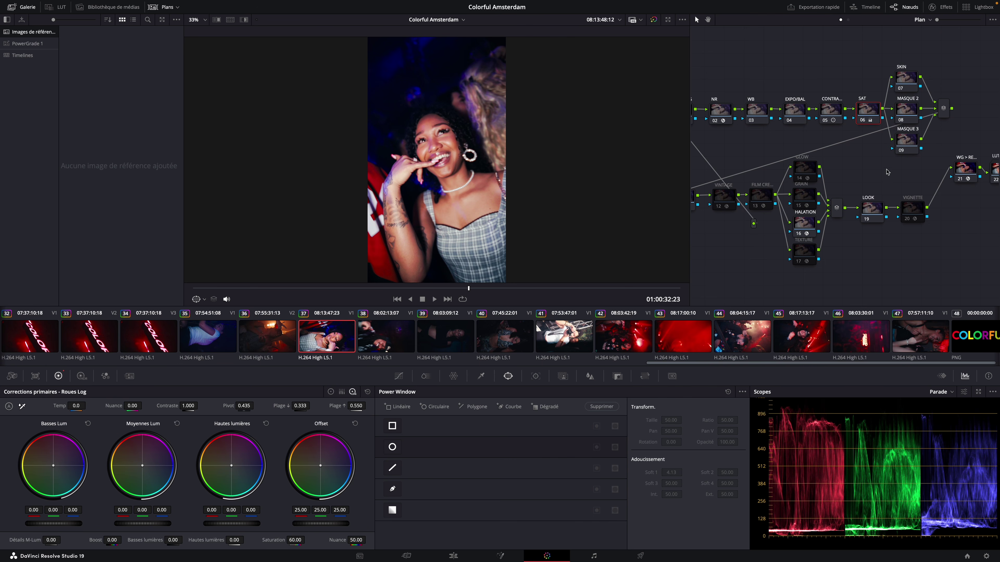
scroll(874, 166, "left", 5)
scroll(874, 166, "down", 2)
scroll(794, 210, "right", 4)
scroll(794, 209, "down", 1)
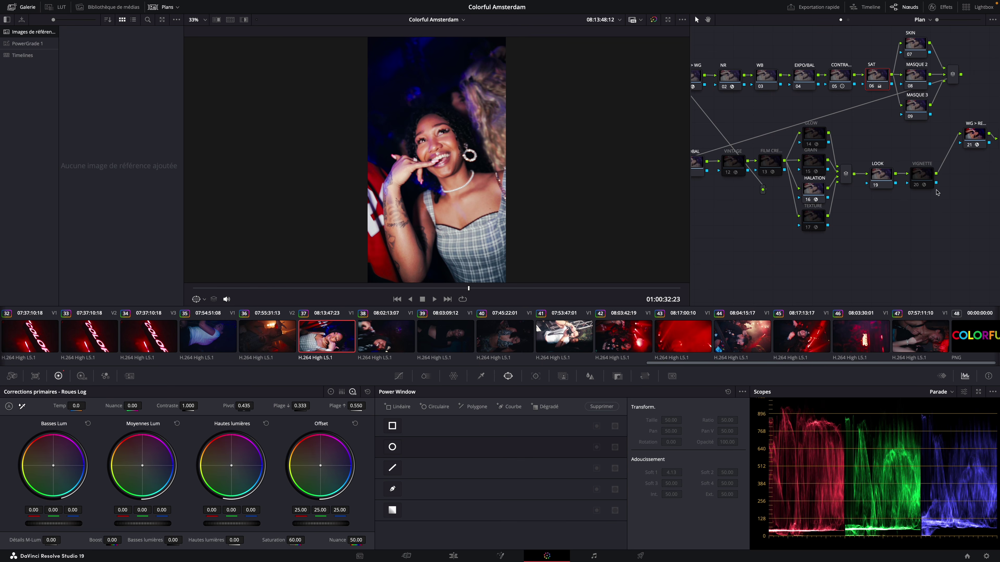
scroll(937, 192, "right", 4)
scroll(937, 192, "up", 1)
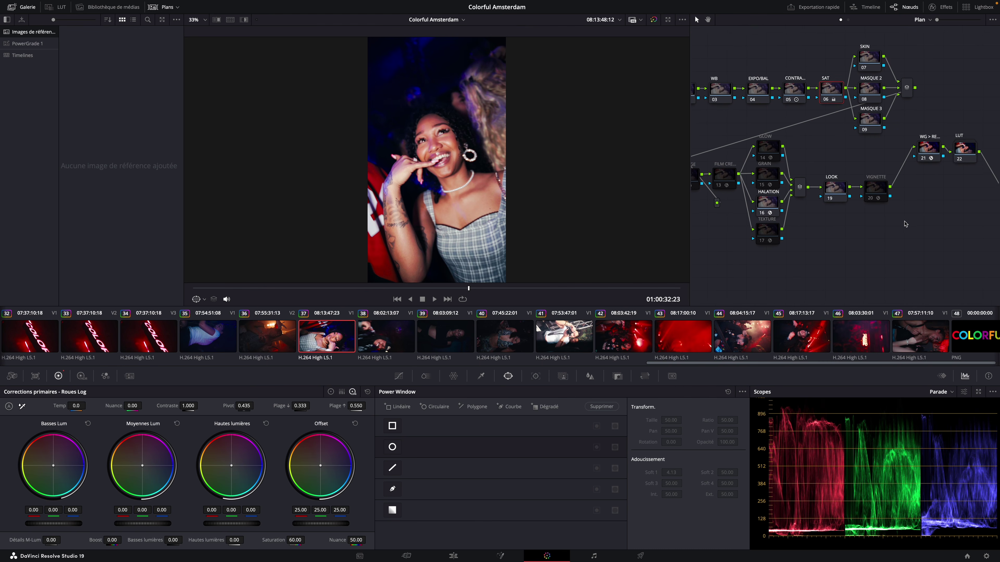
scroll(901, 222, "left", 2)
scroll(901, 222, "up", 1)
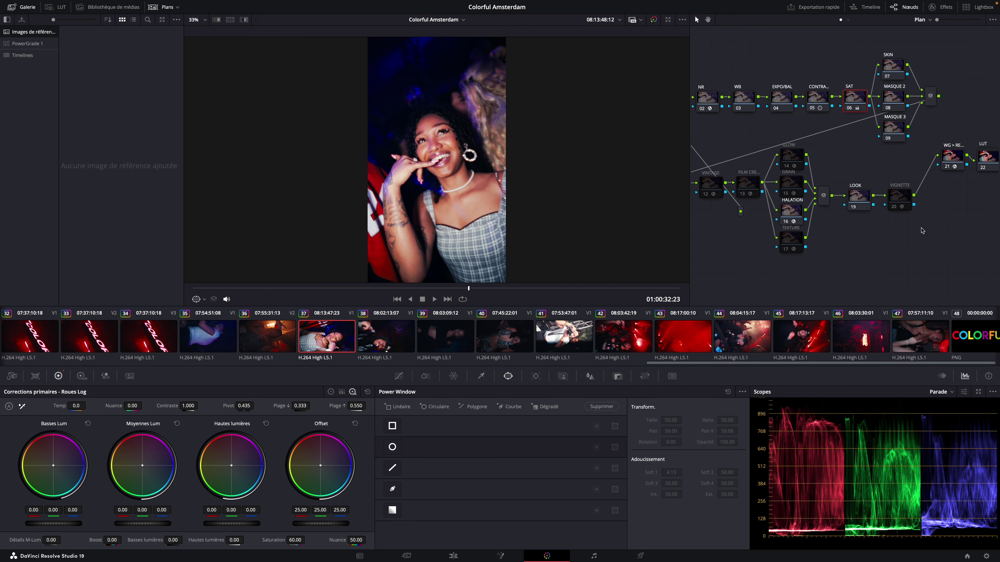
scroll(921, 230, "left", 3)
scroll(765, 235, "left", 4)
scroll(765, 235, "up", 1)
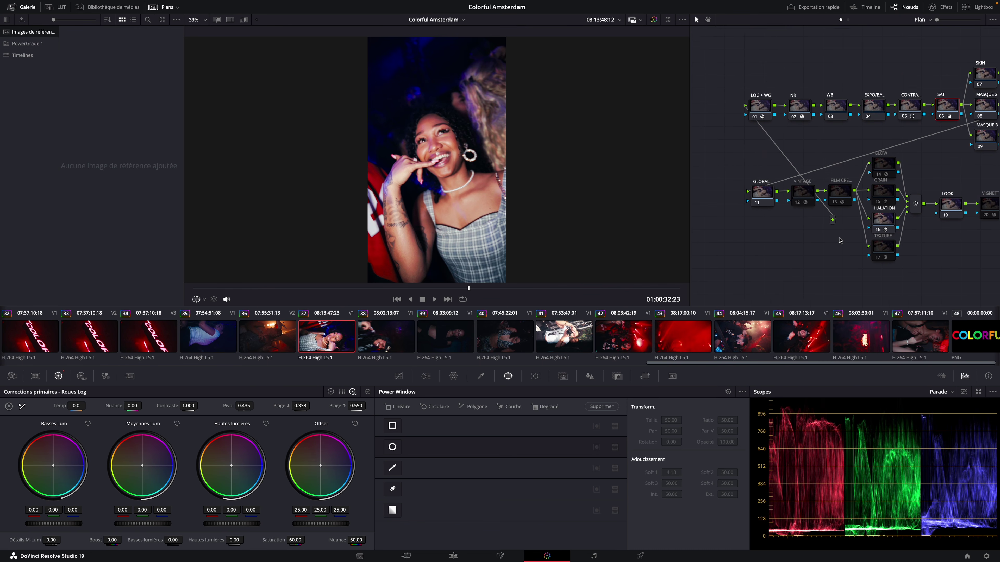
scroll(840, 241, "right", 3)
scroll(840, 240, "down", 1)
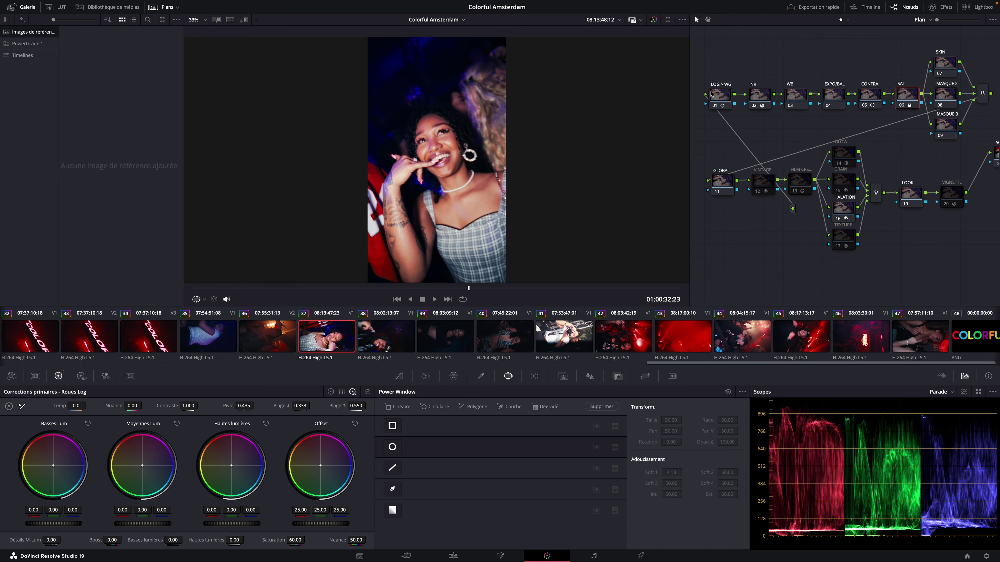
Bypass all grades to inspect shot 37's ungraded image around 01:00:32:23, and re-enable the grades to compare.
left_click(652, 20)
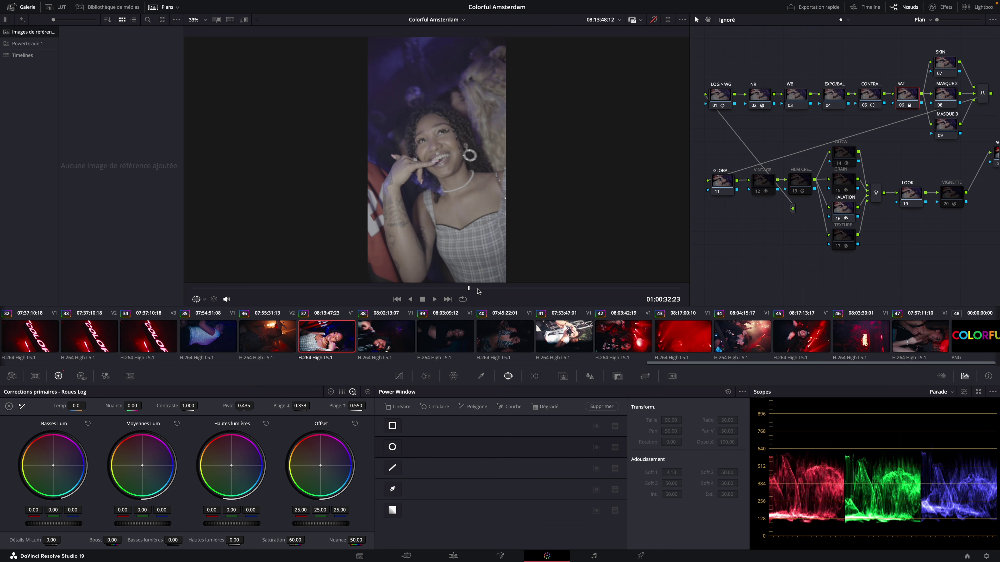
left_click_drag(464, 292, 553, 291)
mouse_move(479, 295)
left_mouse_down()
mouse_move(370, 290)
mouse_move(573, 290)
mouse_move(468, 291)
left_mouse_up()
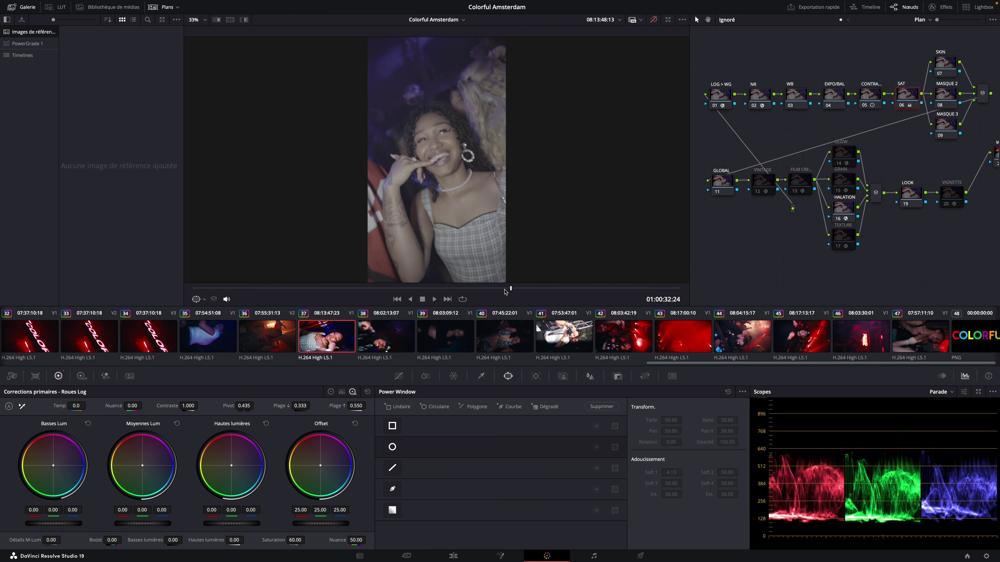
key("shift+d")
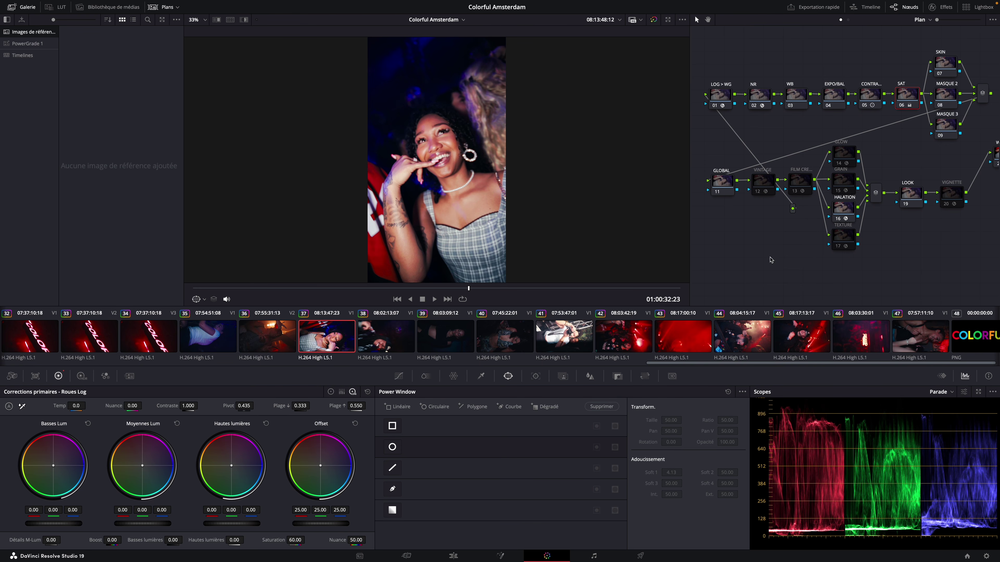
Return to the Edit page and skim the Colorful Amsterdam timeline through to its end at 01:00:44:24.
left_click(453, 555)
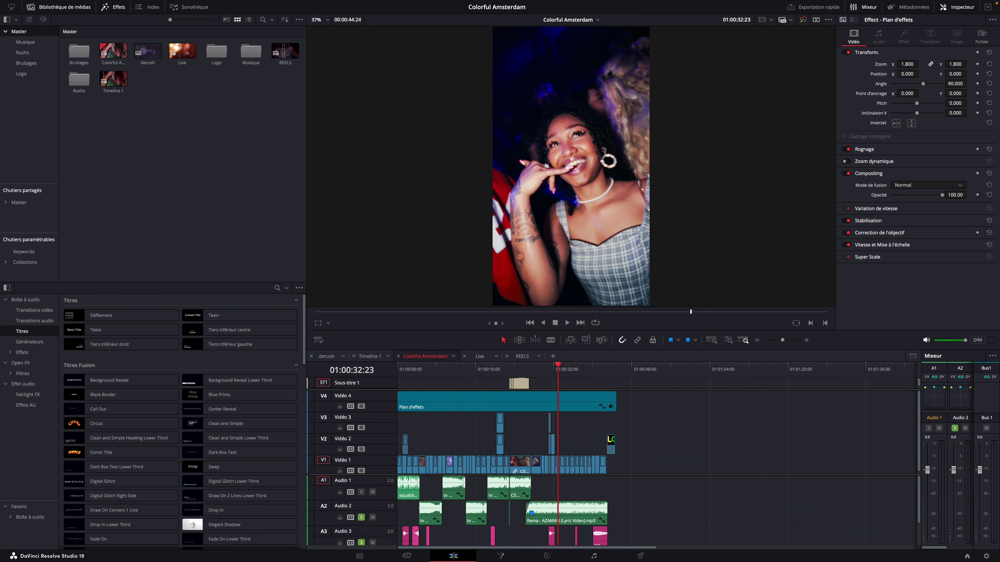
left_click_drag(404, 375, 620, 371)
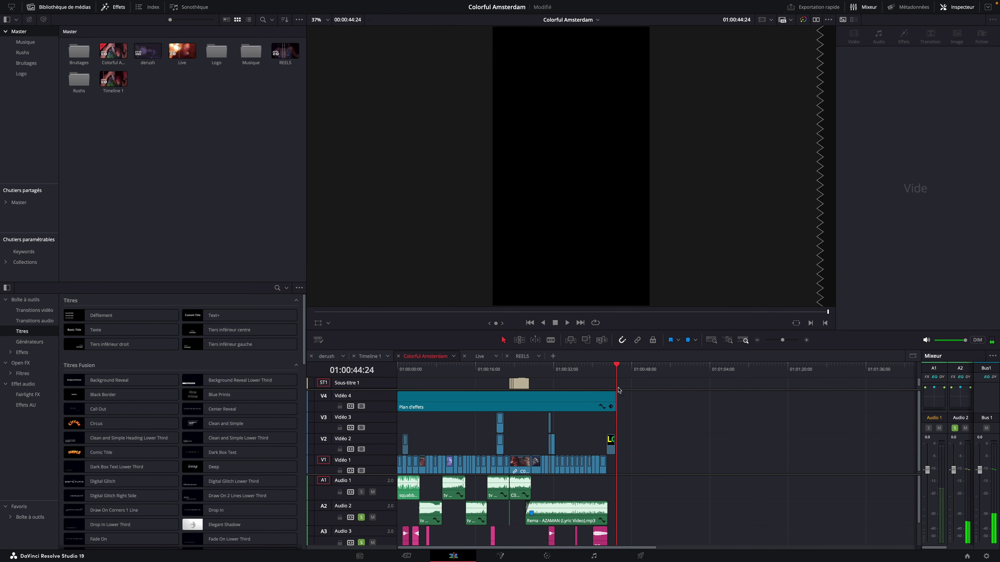
Open the Deliver page and the Custom Export file name for editing.
left_click(642, 555)
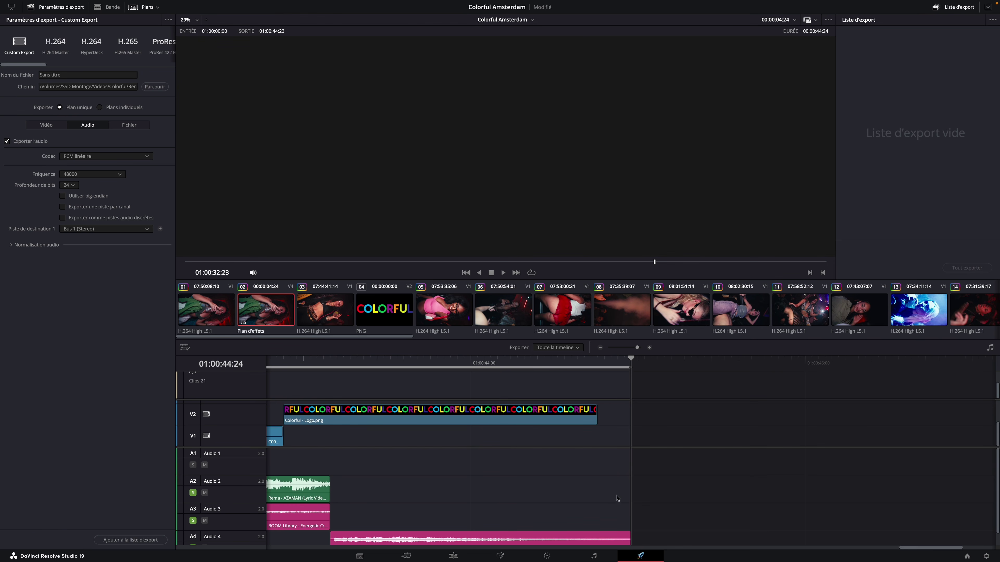
left_click(81, 75)
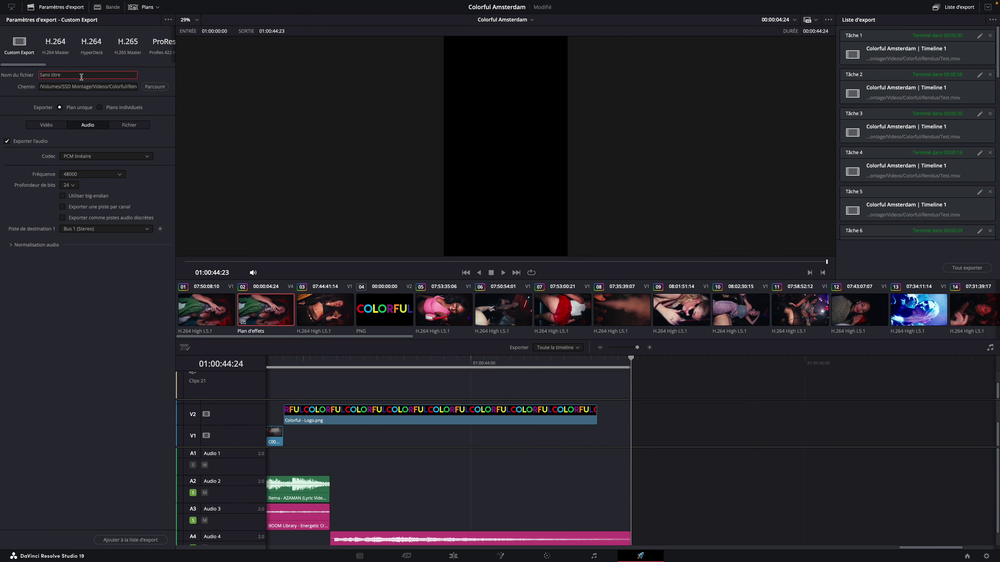